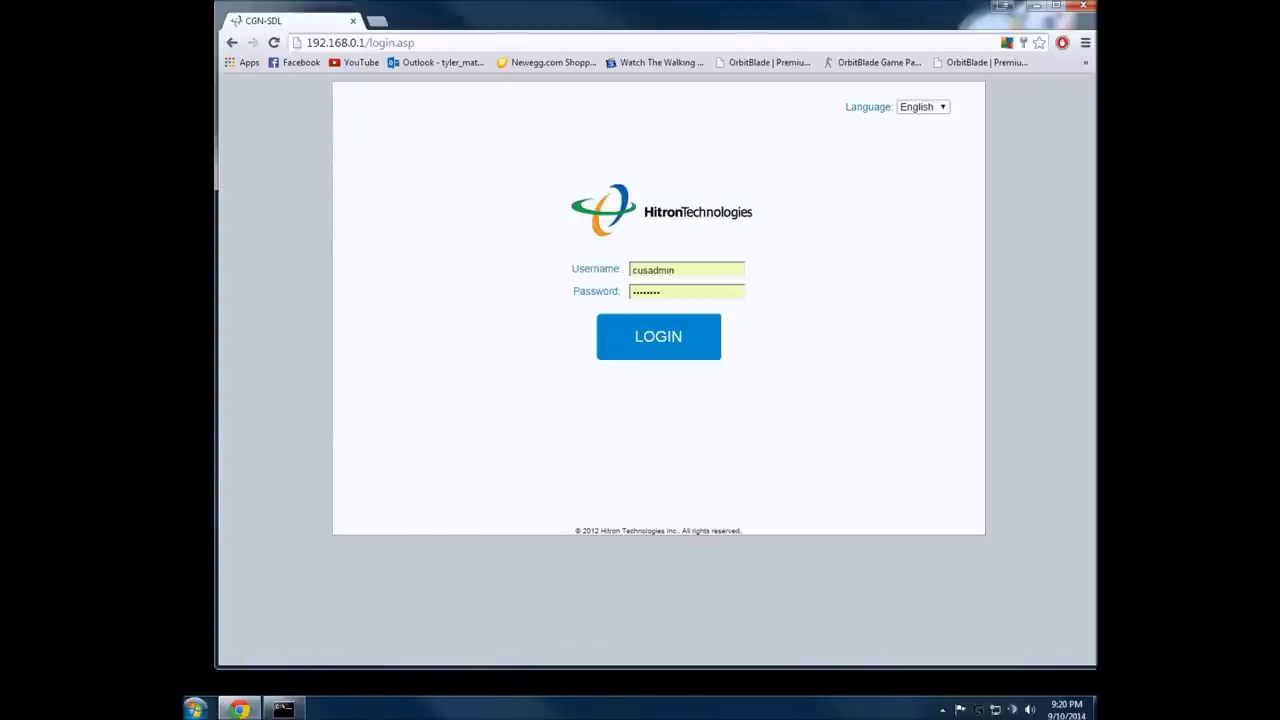
- Log in and open the Firewall Forwarding page listing the existing rules to 192.168.0.15
key("Return")
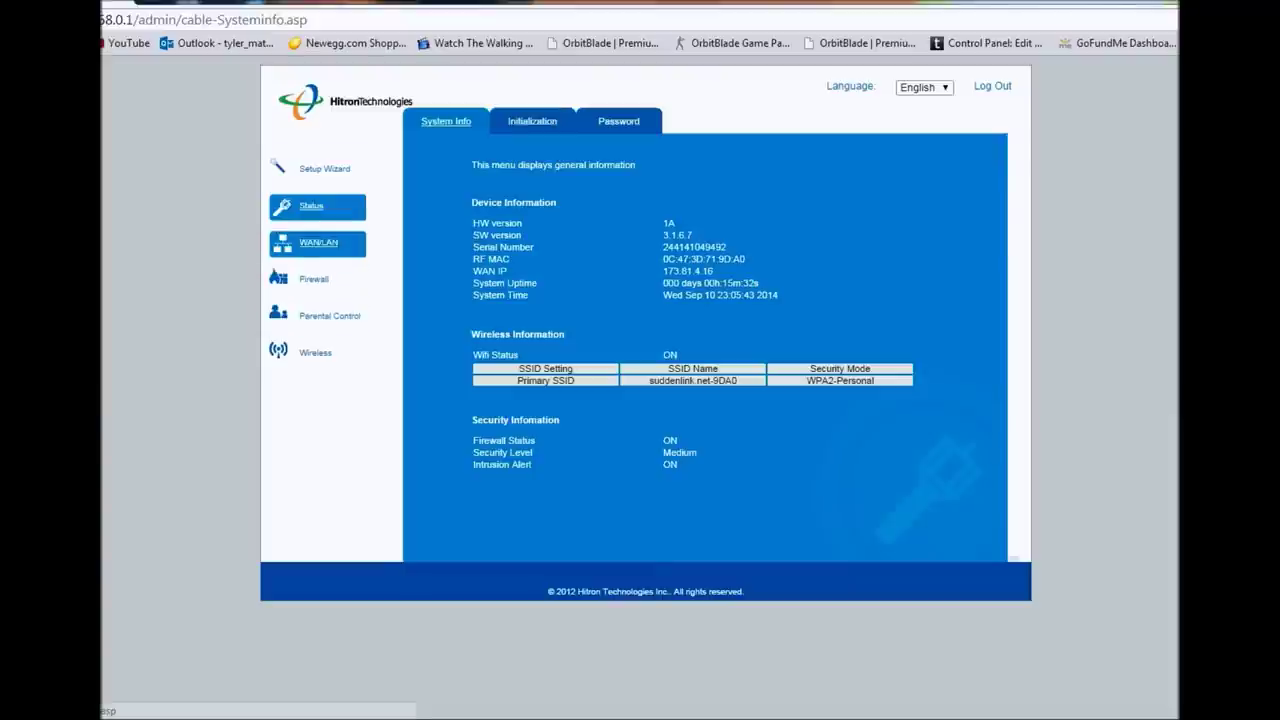
left_click(316, 280)
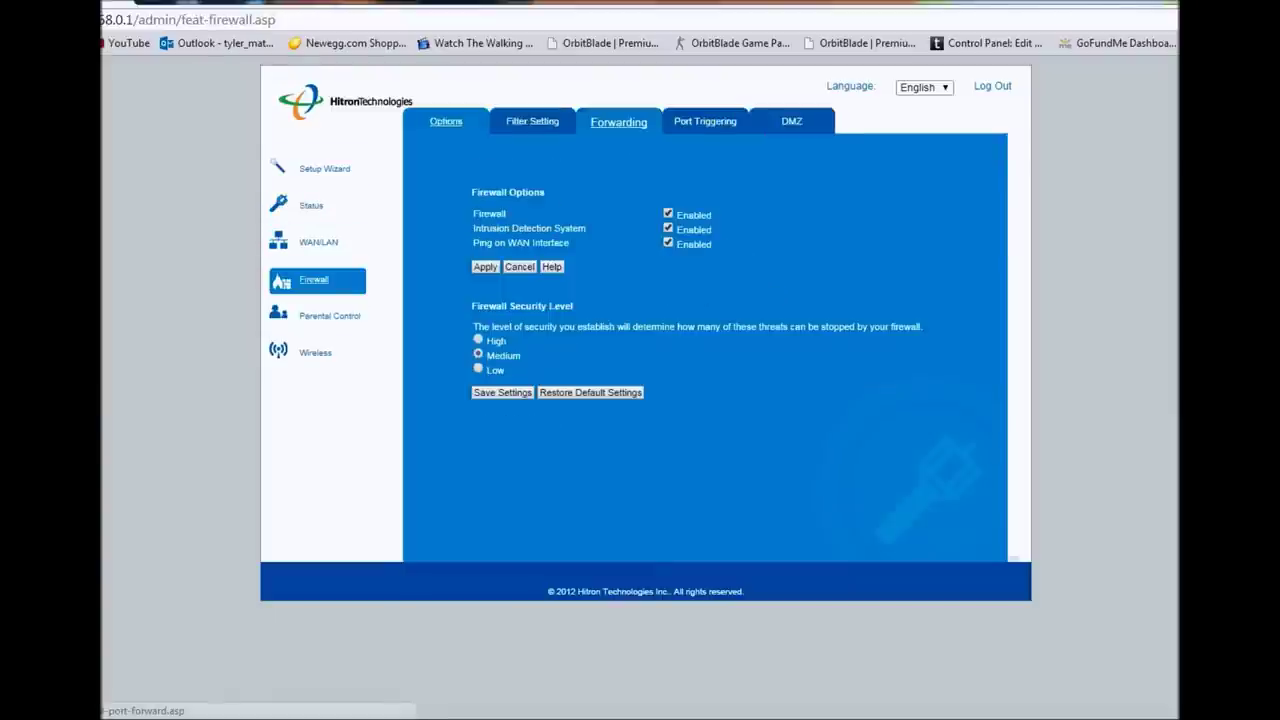
left_click(619, 121)
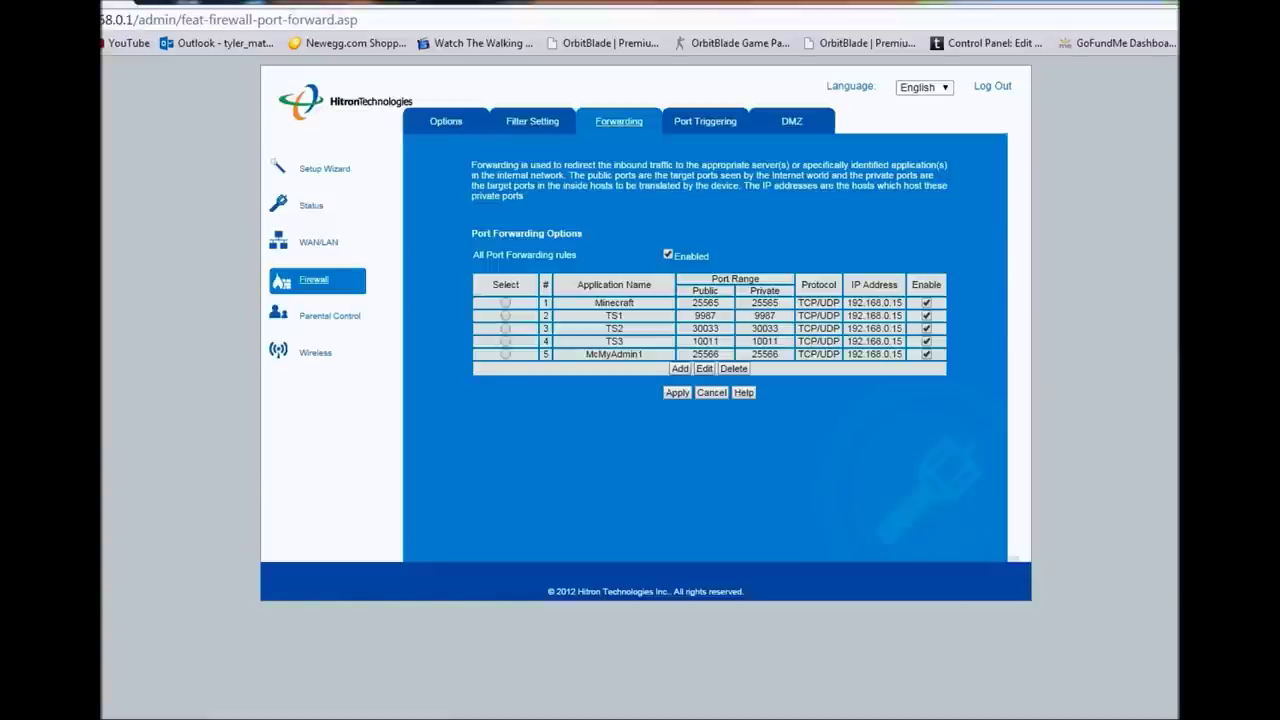
- Add a new forwarding rule with the application name MinecraftTest
left_click(680, 368)
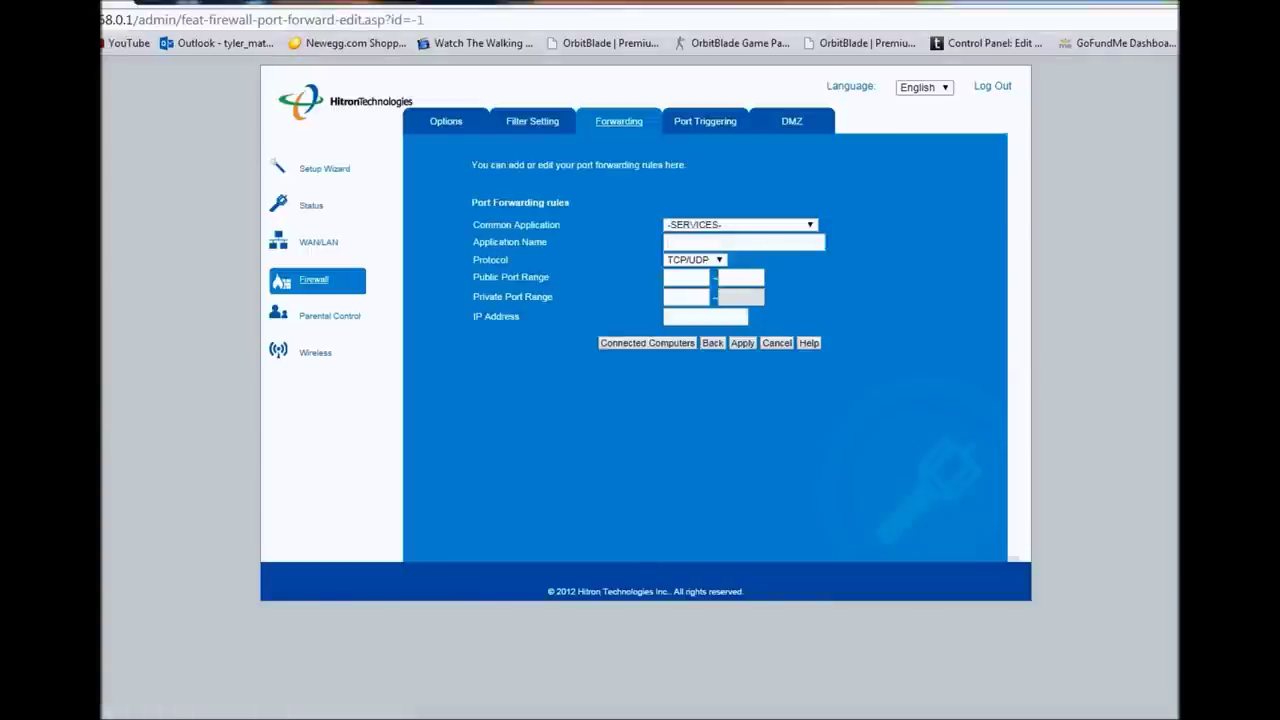
type("M")
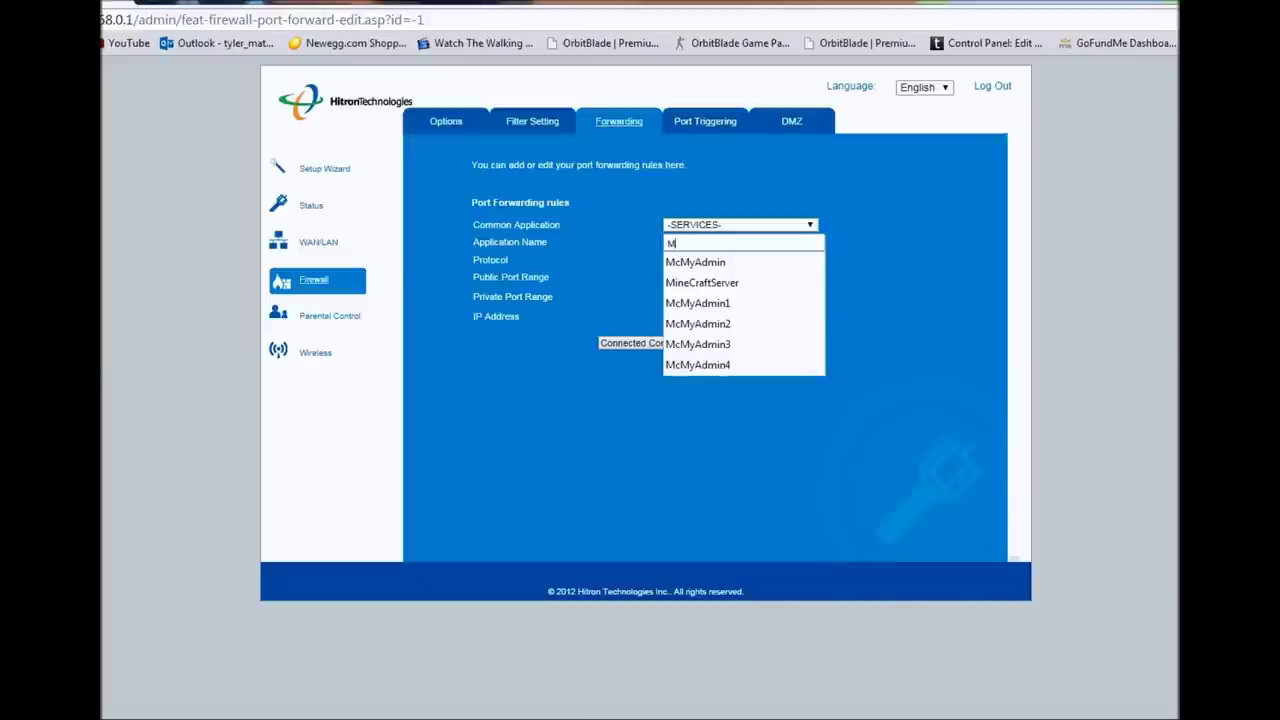
type("ine")
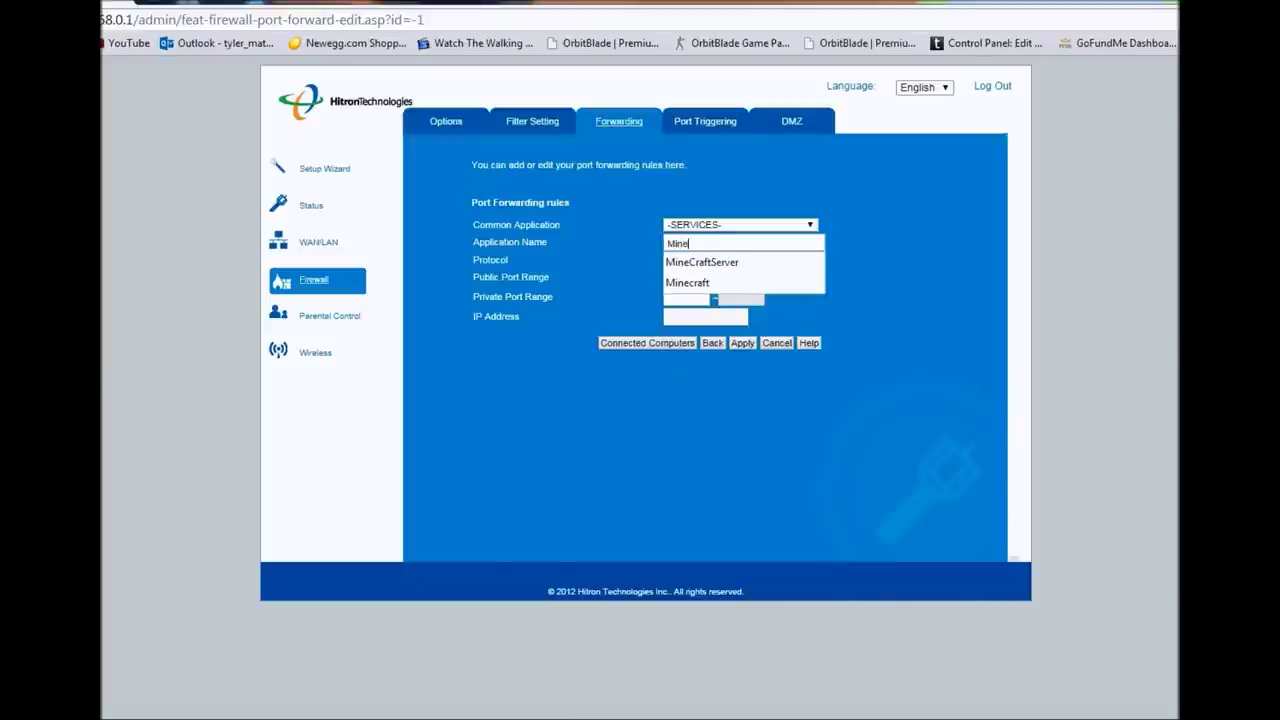
type("craft")
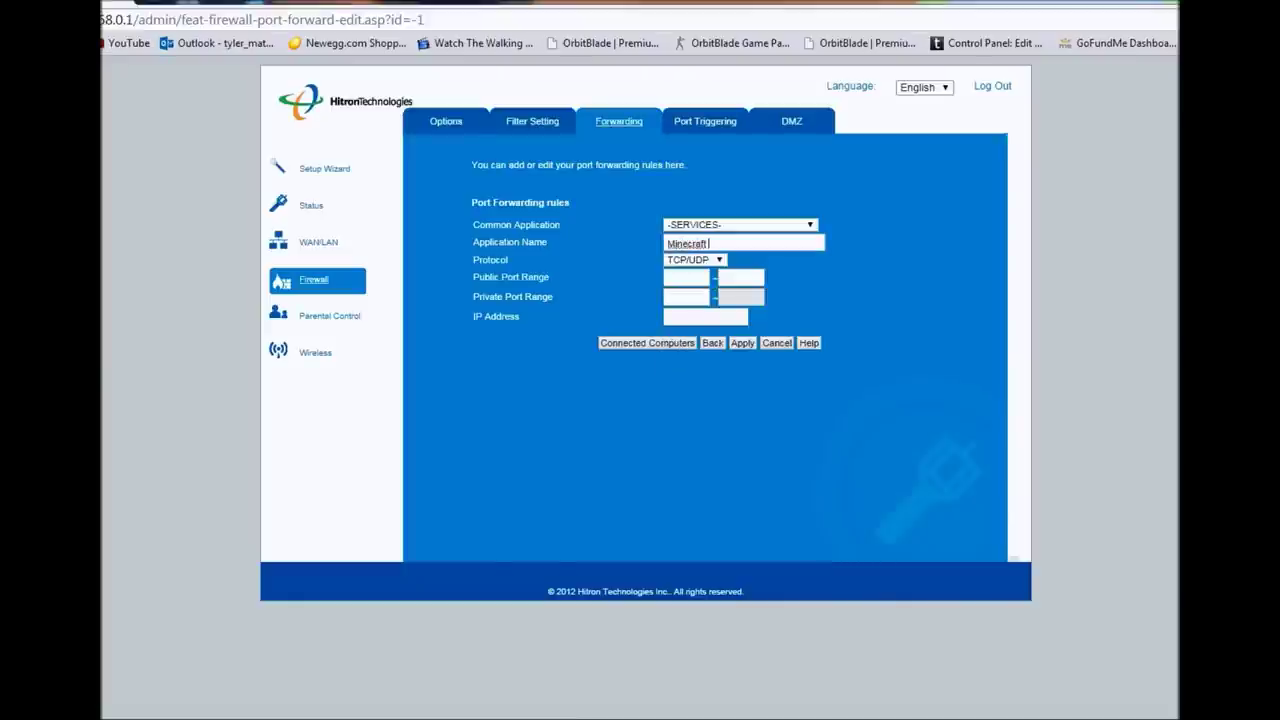
type(" Test")
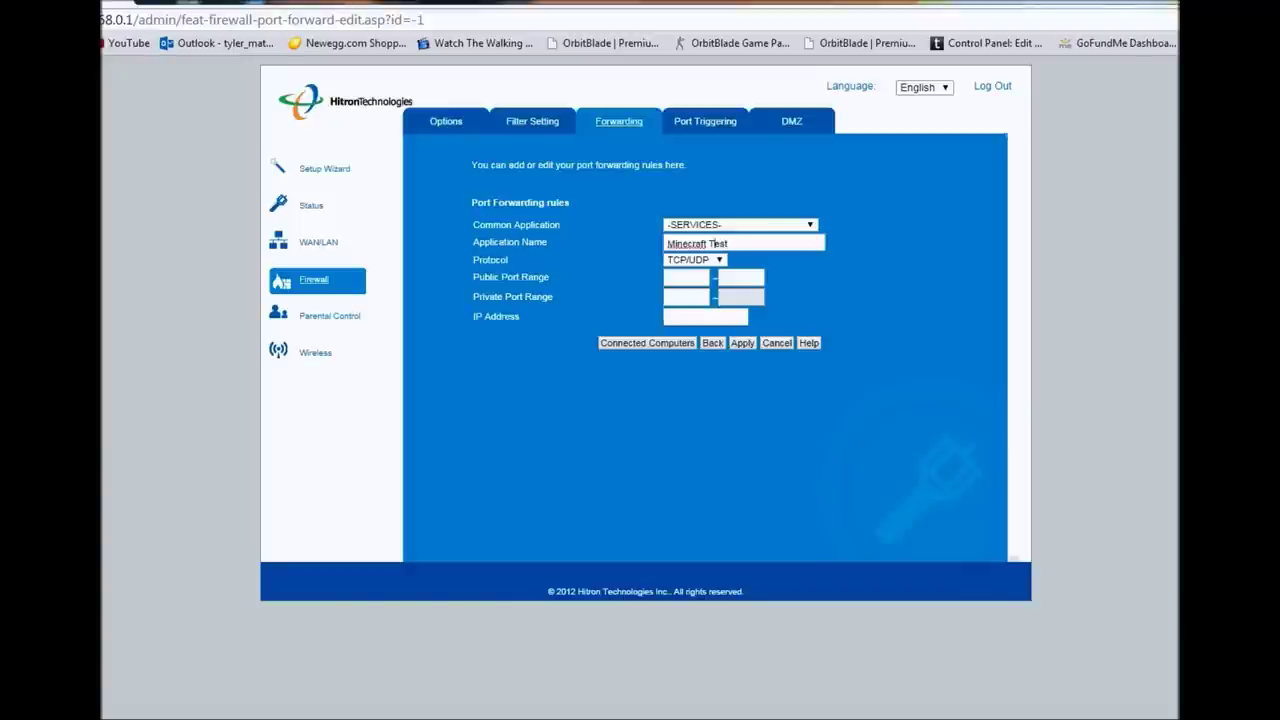
left_click(695, 243)
key("BackSpace")
- Set the public port range to 25565–25565 and the private port to 25565
key("Tab")
key("Tab")
type("2")
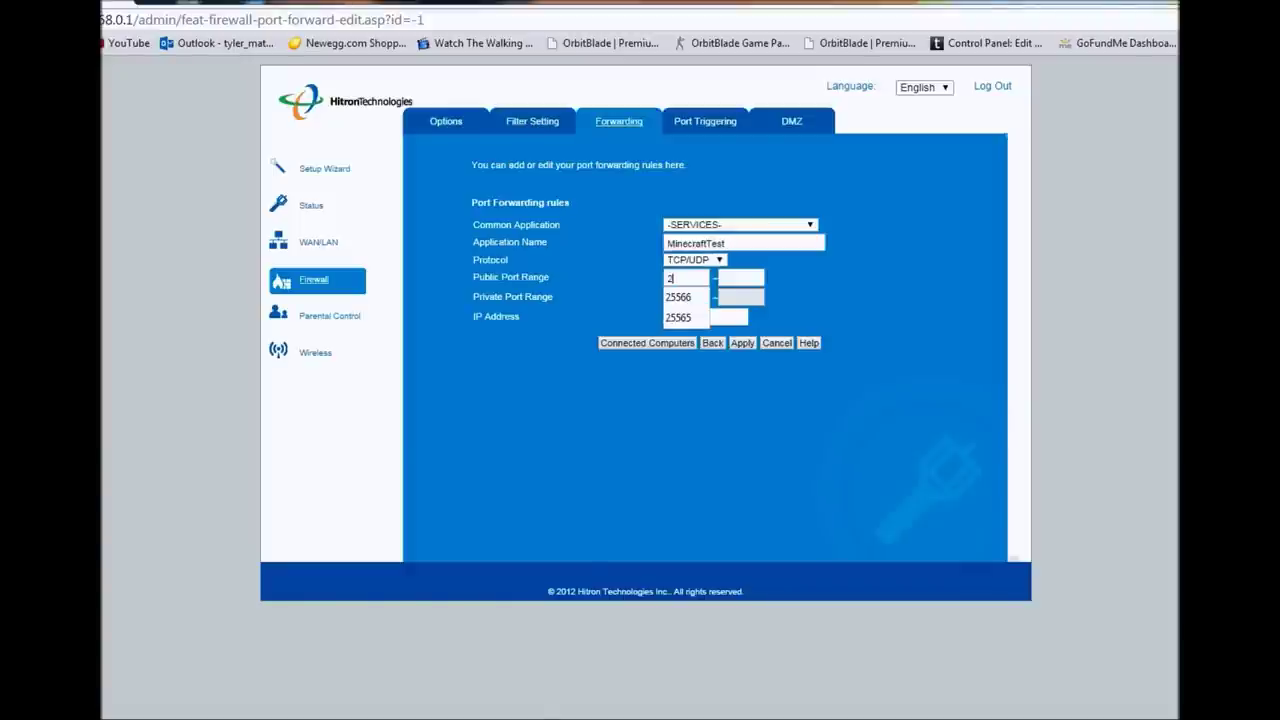
type("5565")
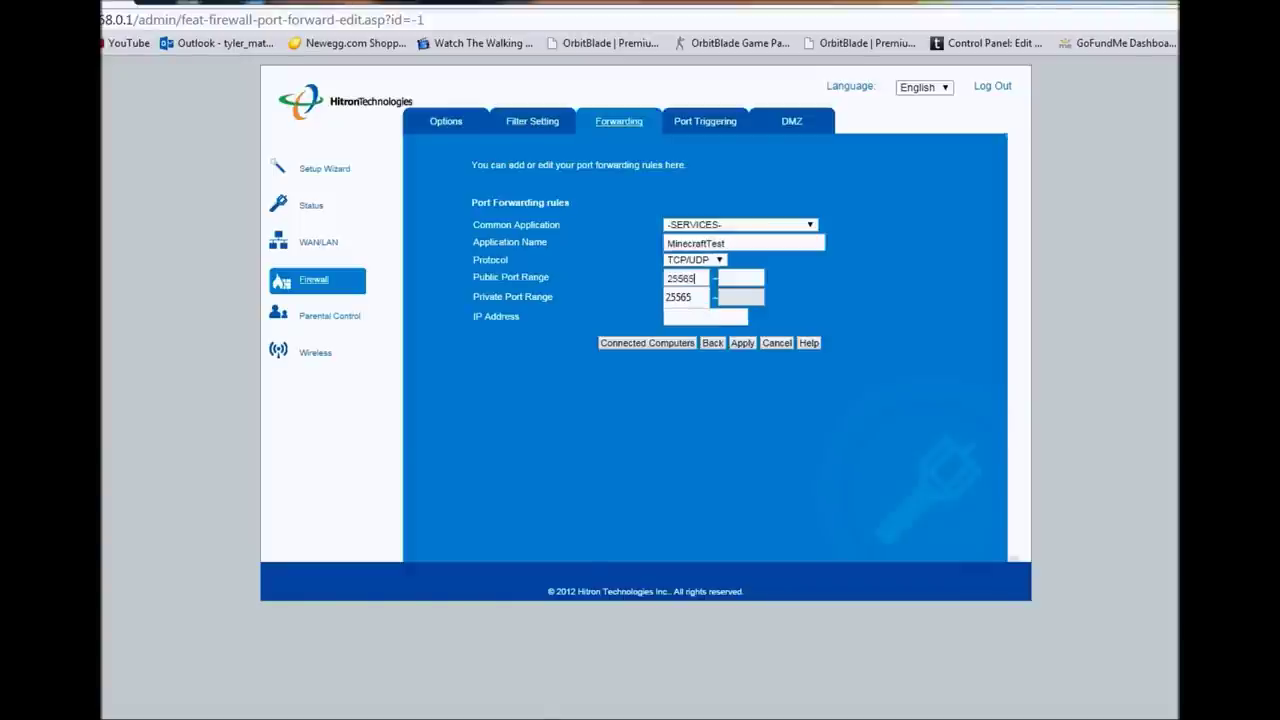
key("BackSpace")
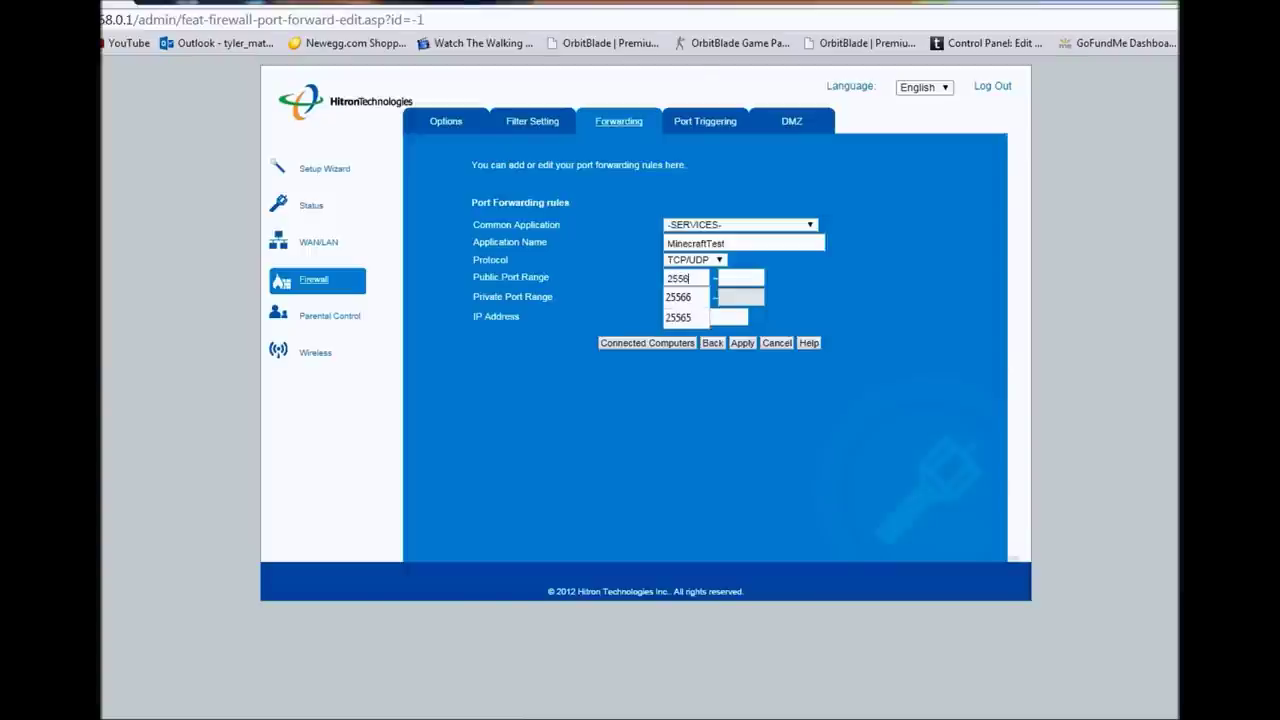
type("7")
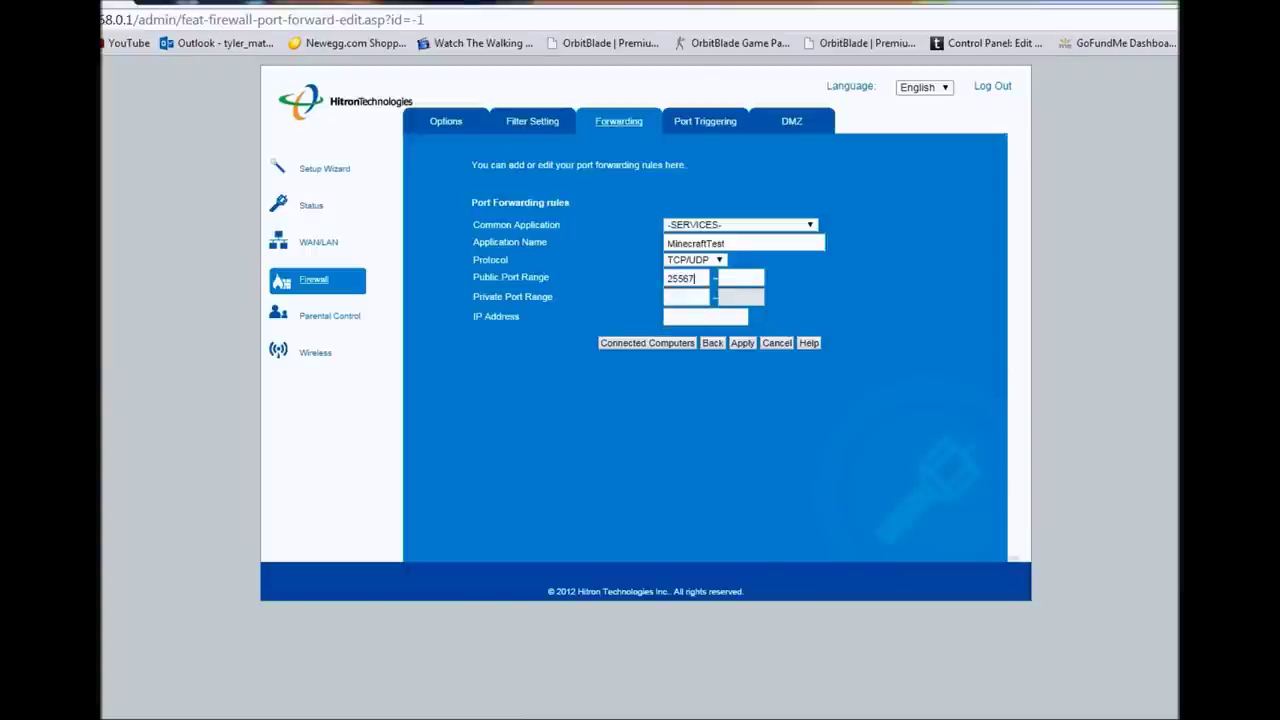
key("BackSpace")
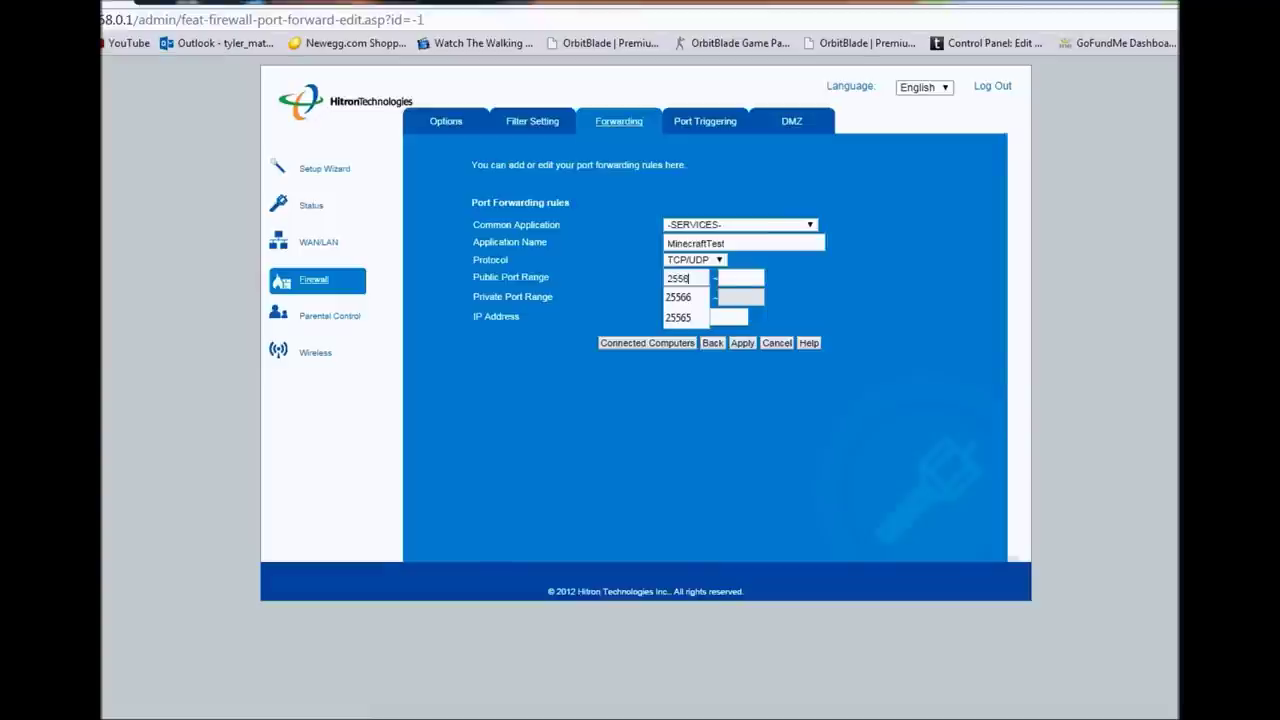
type("98")
key("BackSpace")
key("BackSpace")
key("BackSpace")
key("BackSpace")
key("BackSpace")
key("BackSpace")
type("25565")
key("Tab")
type("25565")
key("Tab")
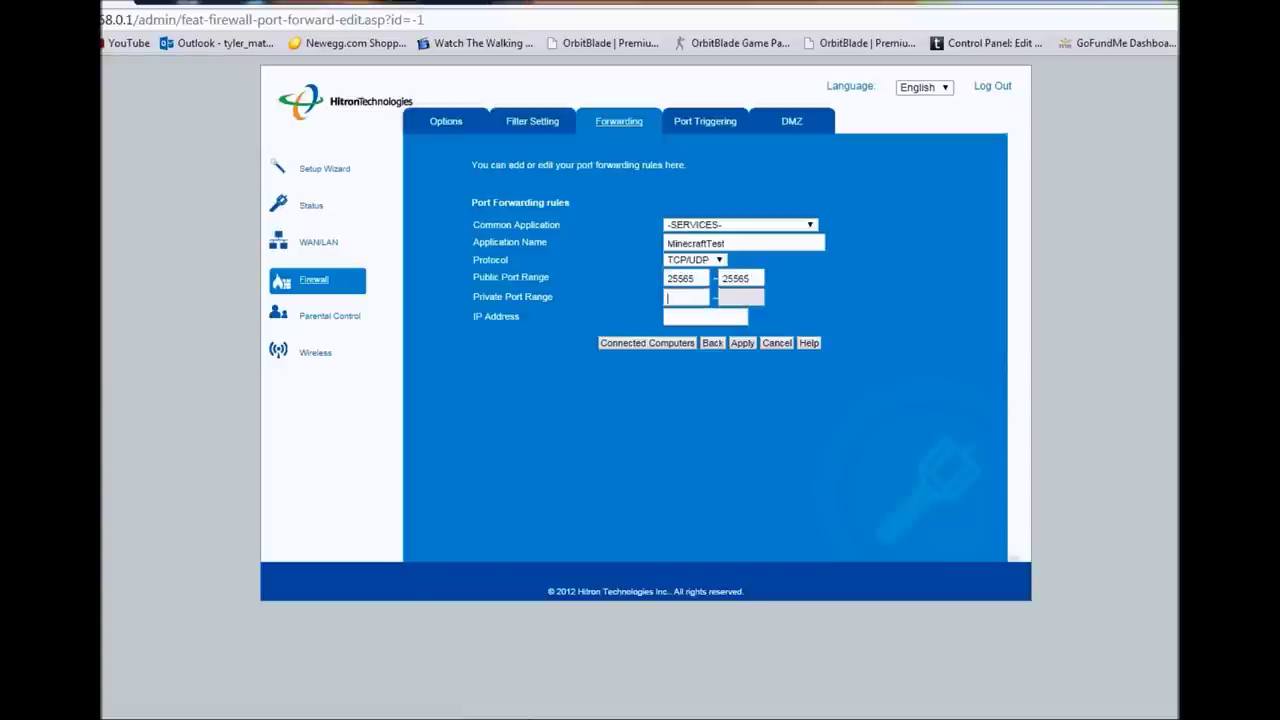
type("25565")
key("Tab")
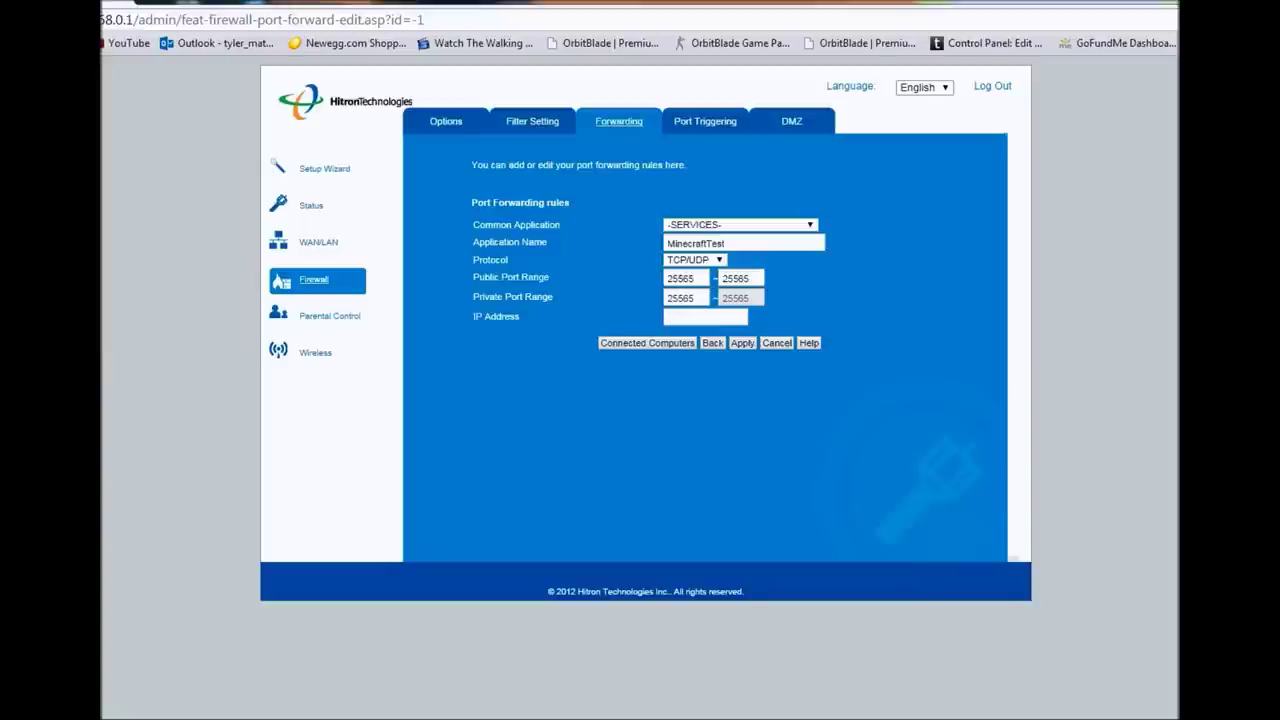
key("super")
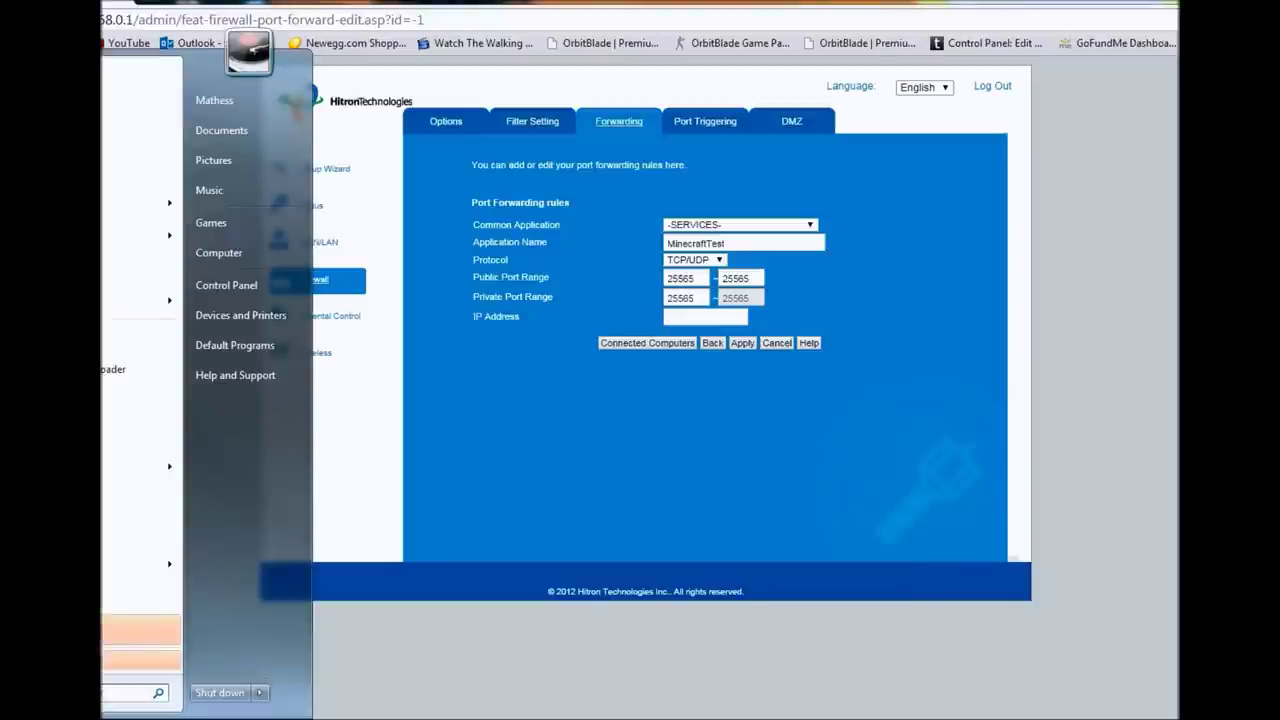
- Launch Command Prompt via a cmd search and move it off the router form
type("cmd")
key("Return")
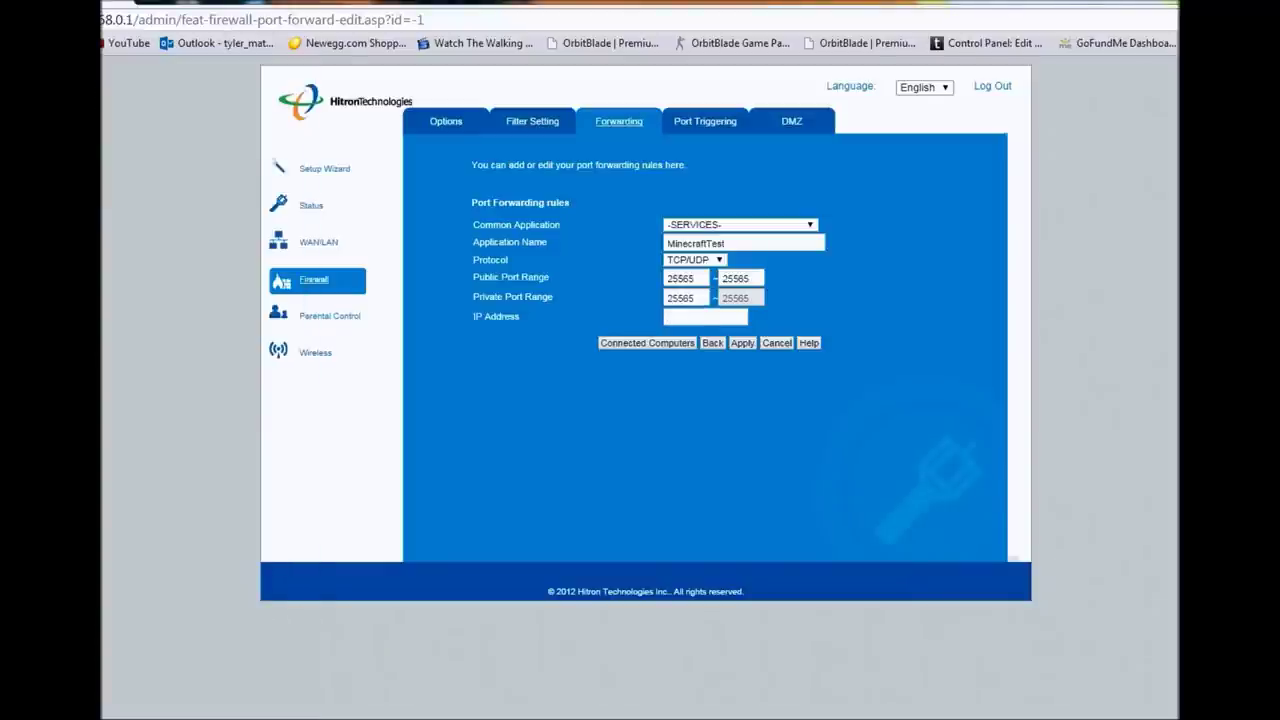
left_click_drag(400, 167, 677, 367)
- Run ipconfig /all, find the IPv4 address 192.168.0.10, and close the window
type("ip")
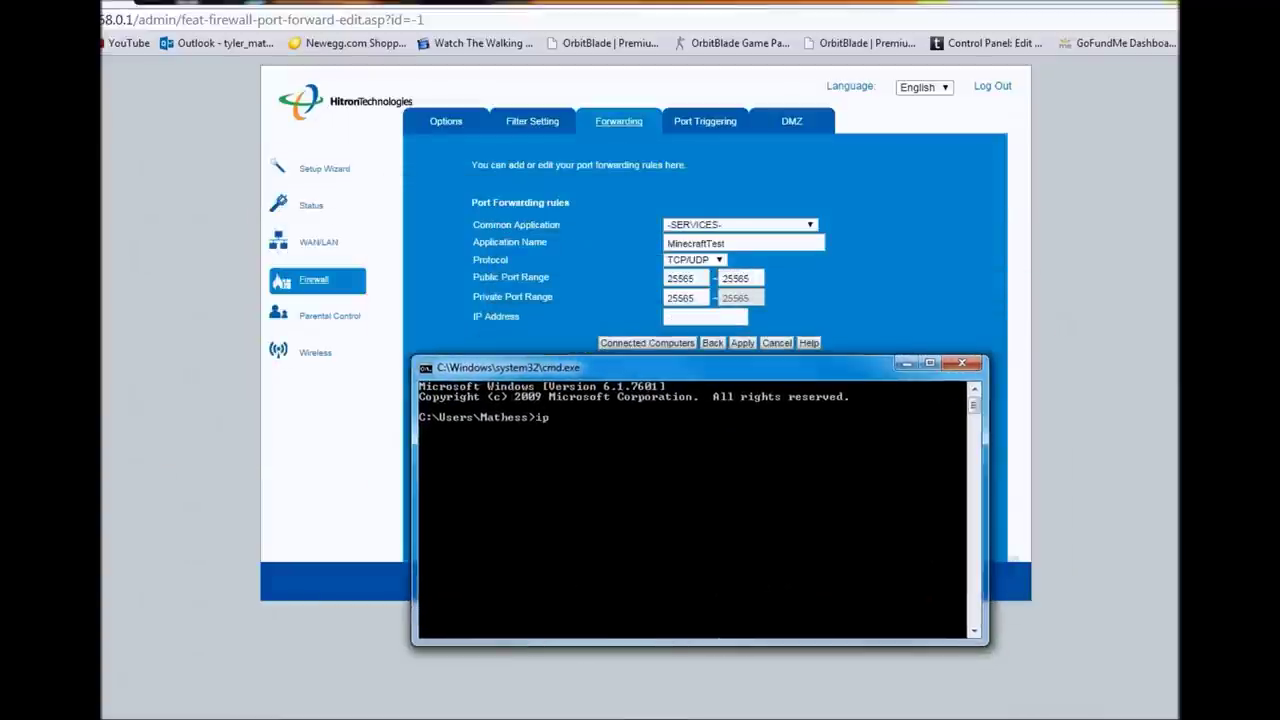
type("config")
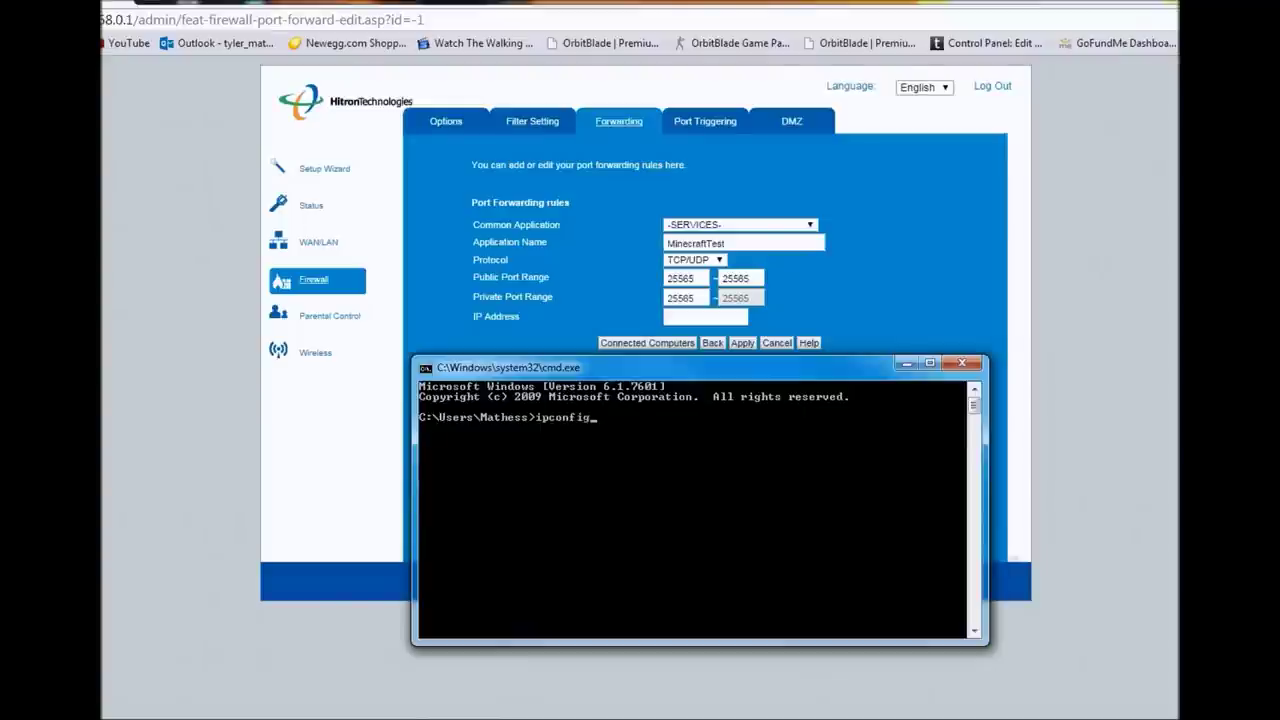
type(" /all")
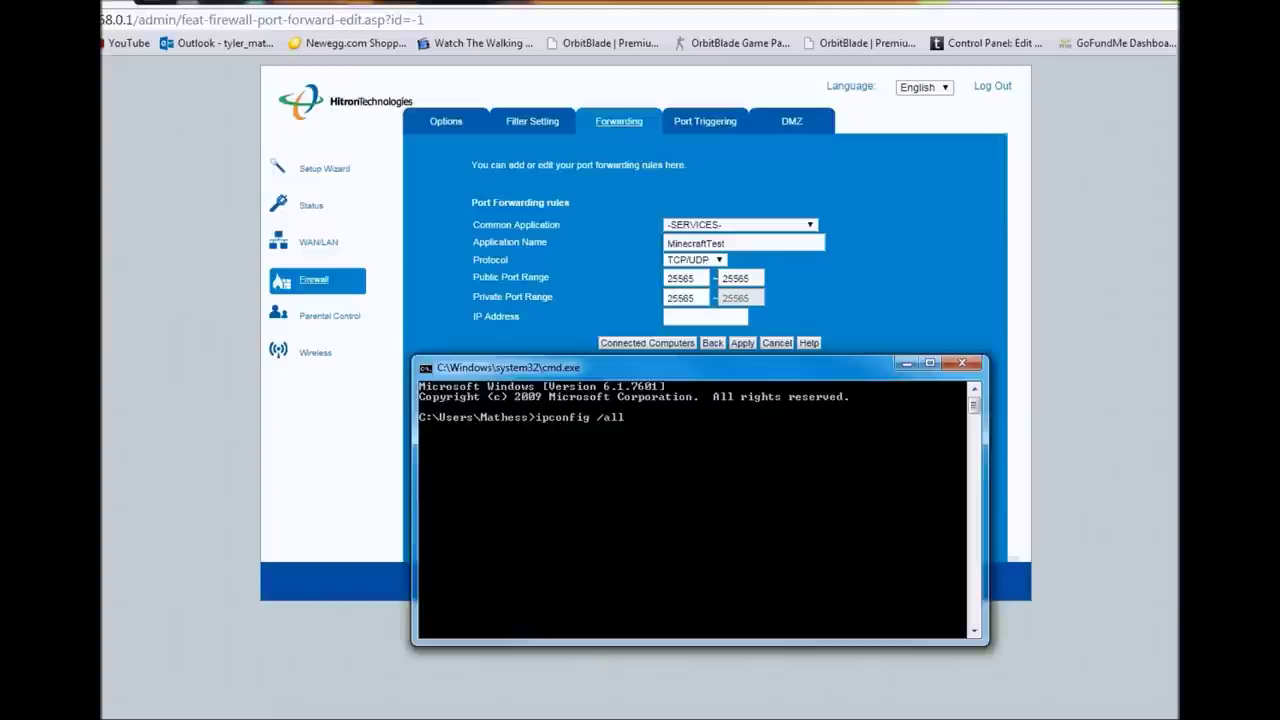
key("Return")
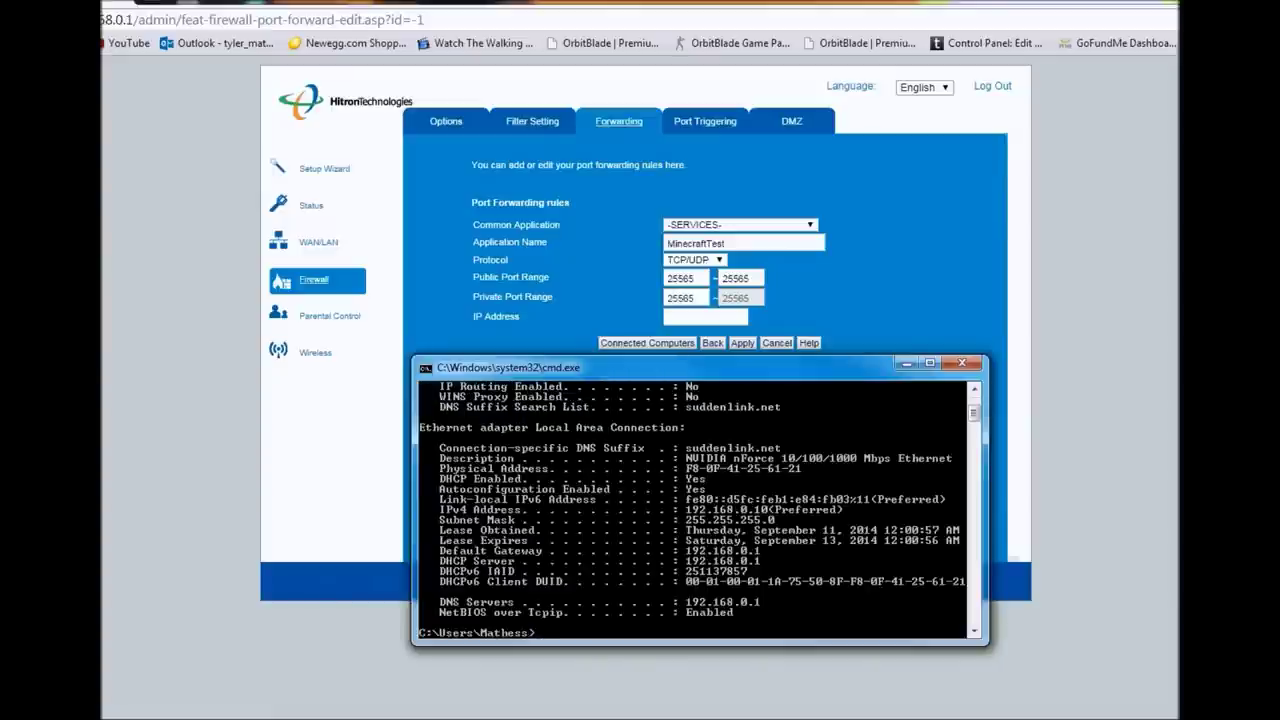
scroll(699, 508, "up", 1)
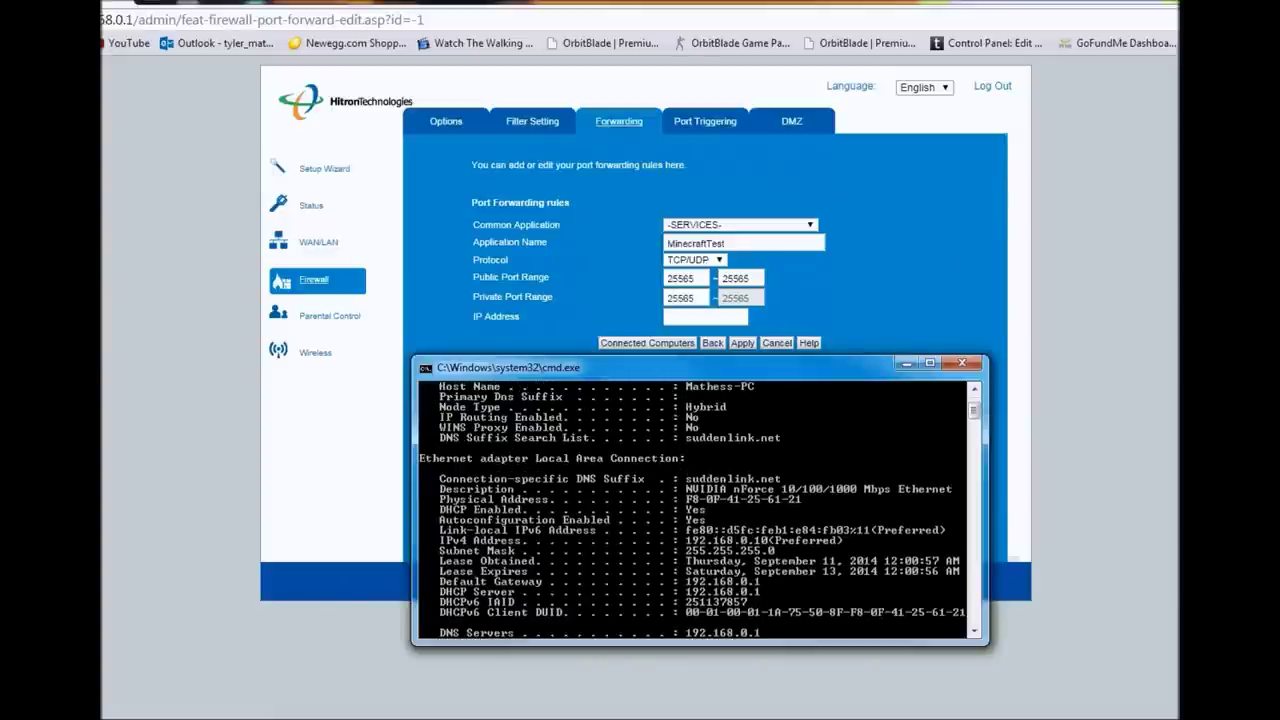
scroll(699, 508, "up", 1)
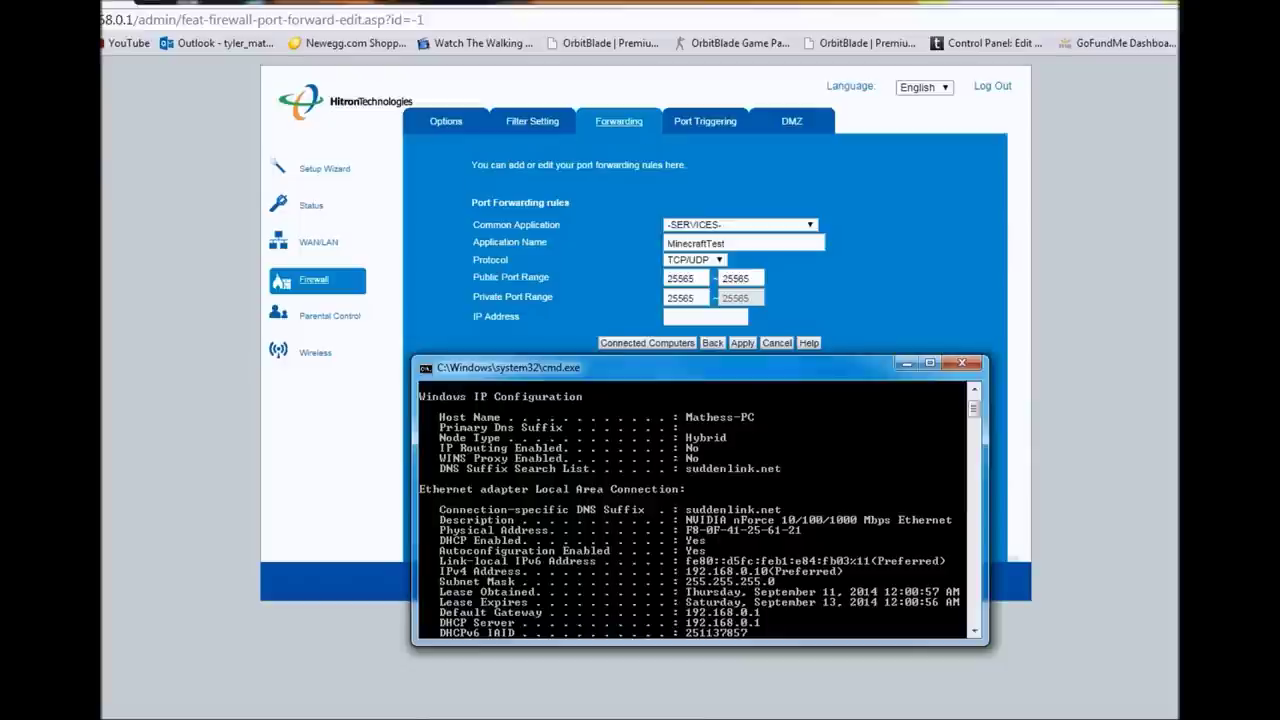
left_click(961, 362)
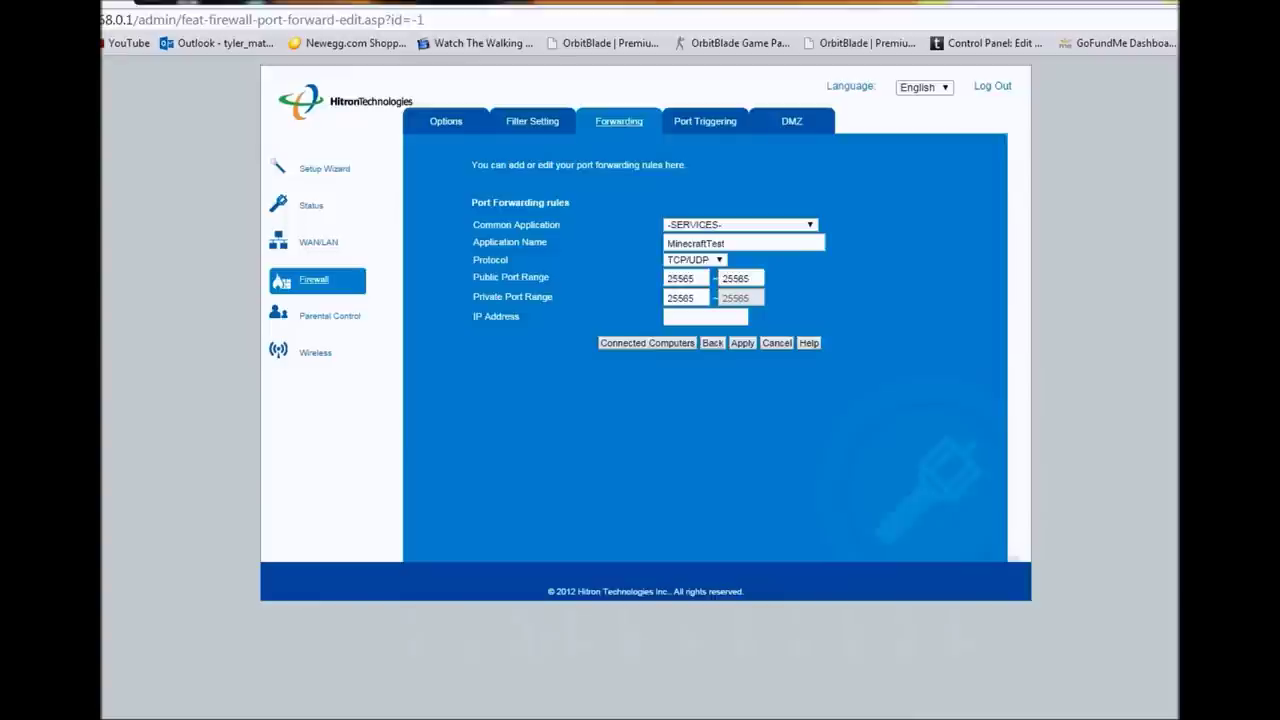
- Set the MinecraftTest rule's IP address to 192.168.0.10 and apply it as rule 6
key("super")
left_click(700, 317)
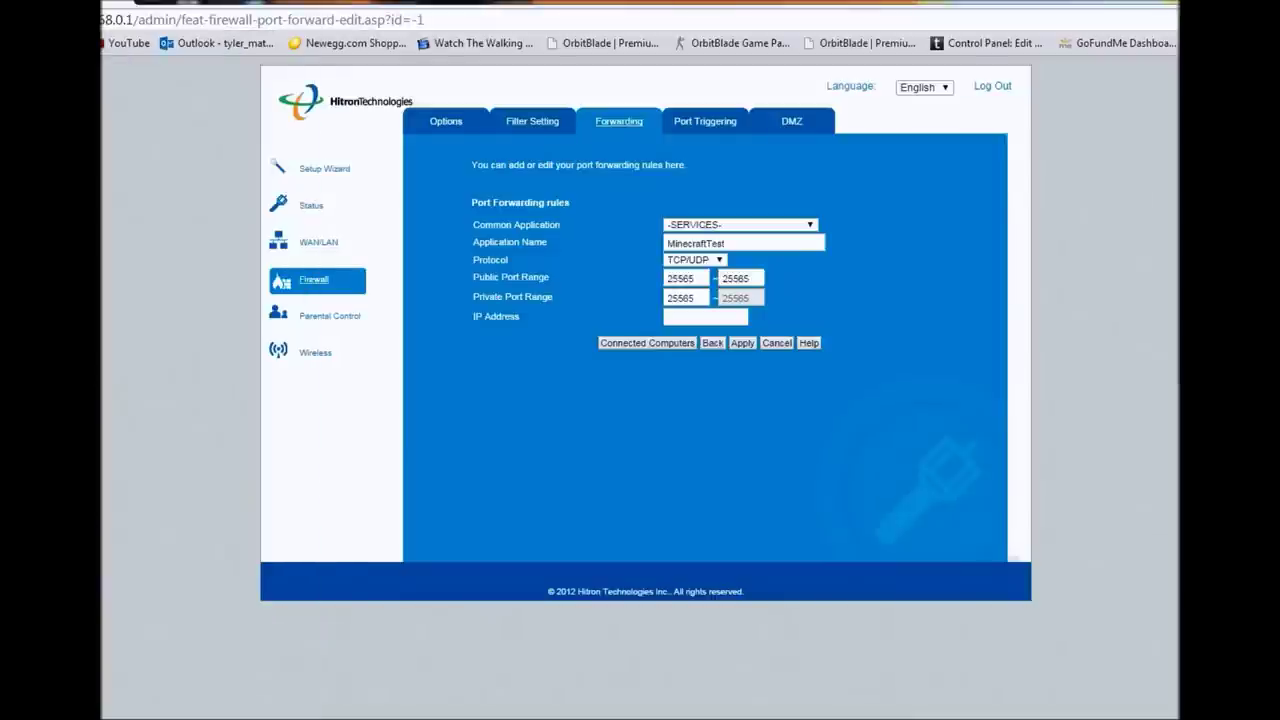
type("192")
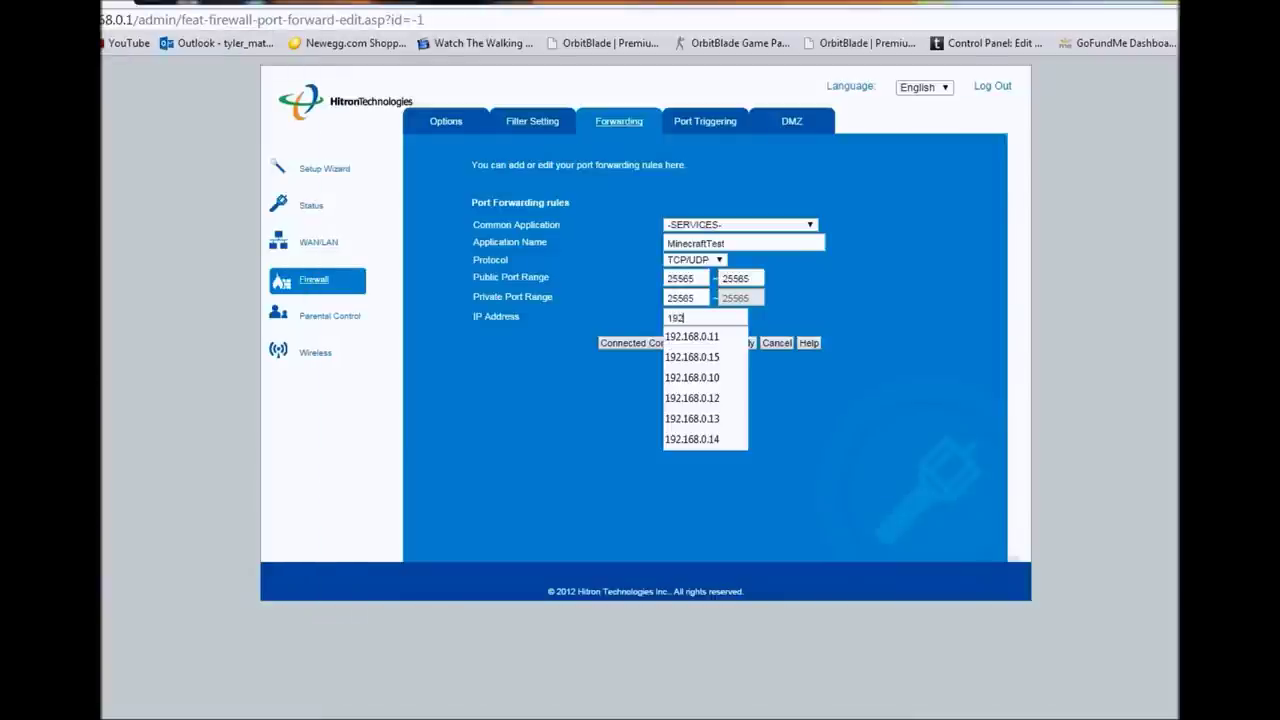
type(".168.0")
key("Down")
key("Down")
key("Down")
key("Return")
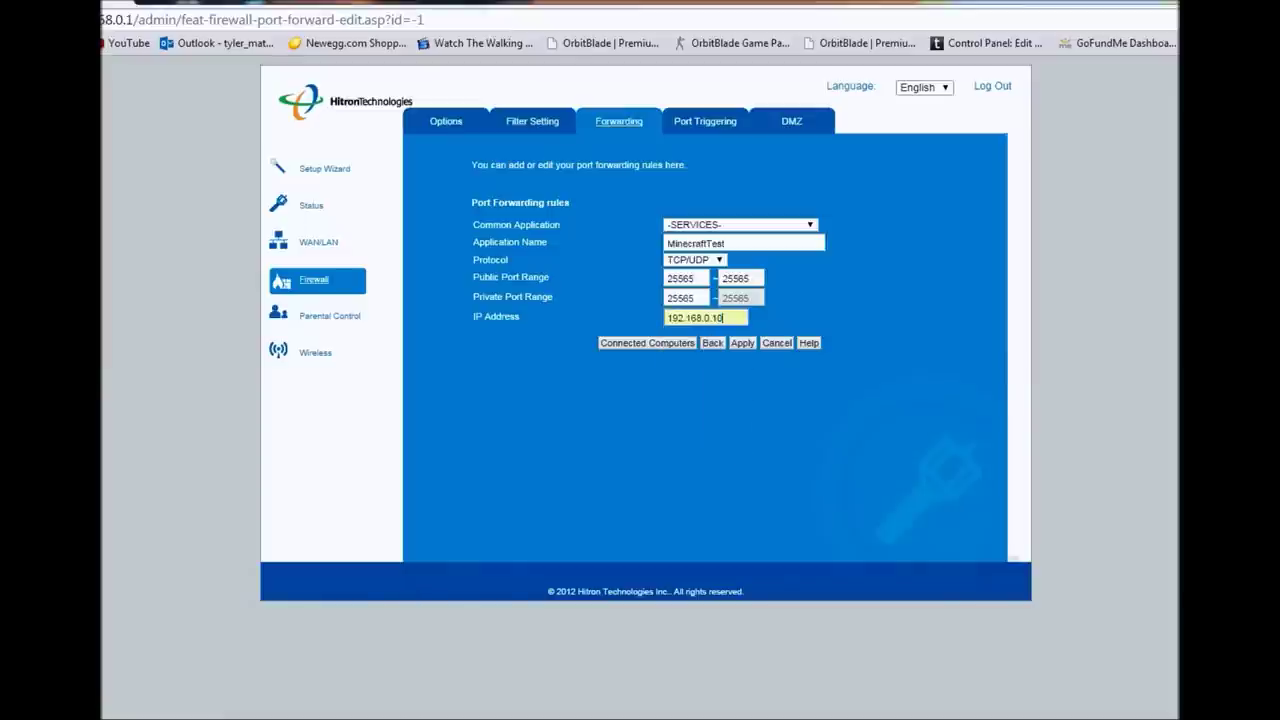
left_click(742, 343)
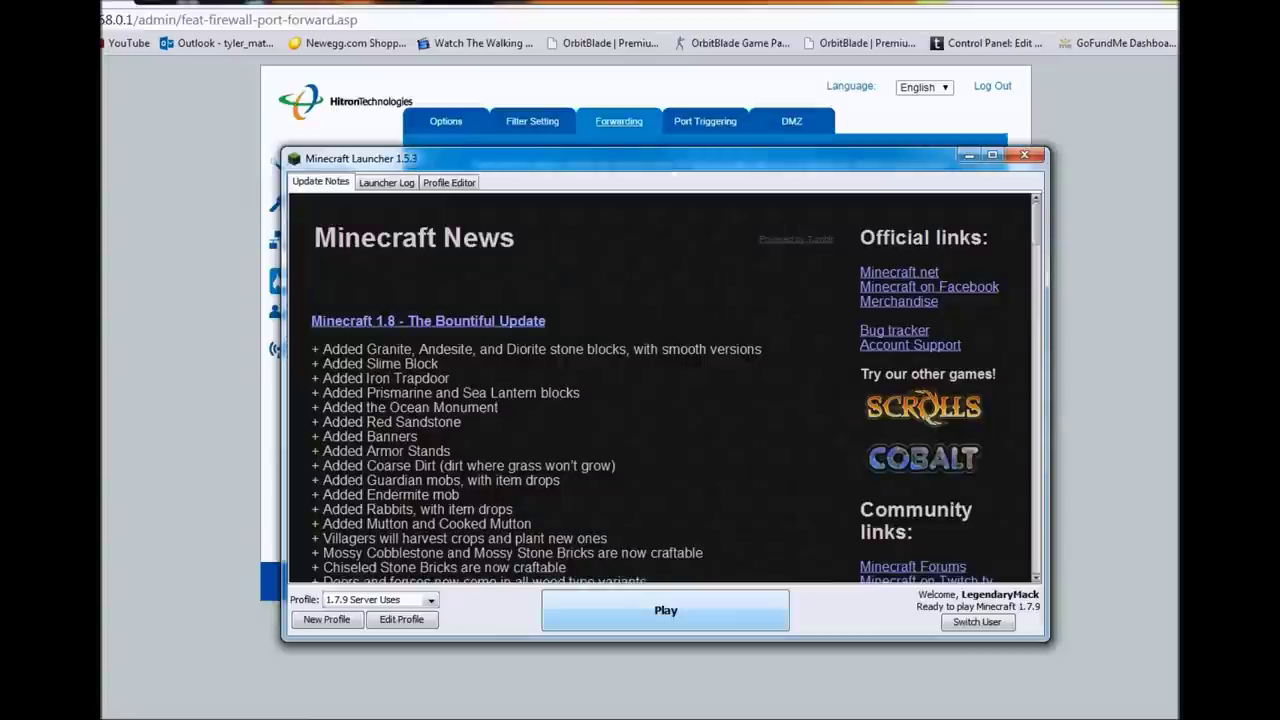
- Start Minecraft 1.7.9 from the launcher and go to the Multiplayer screen
key("Return")
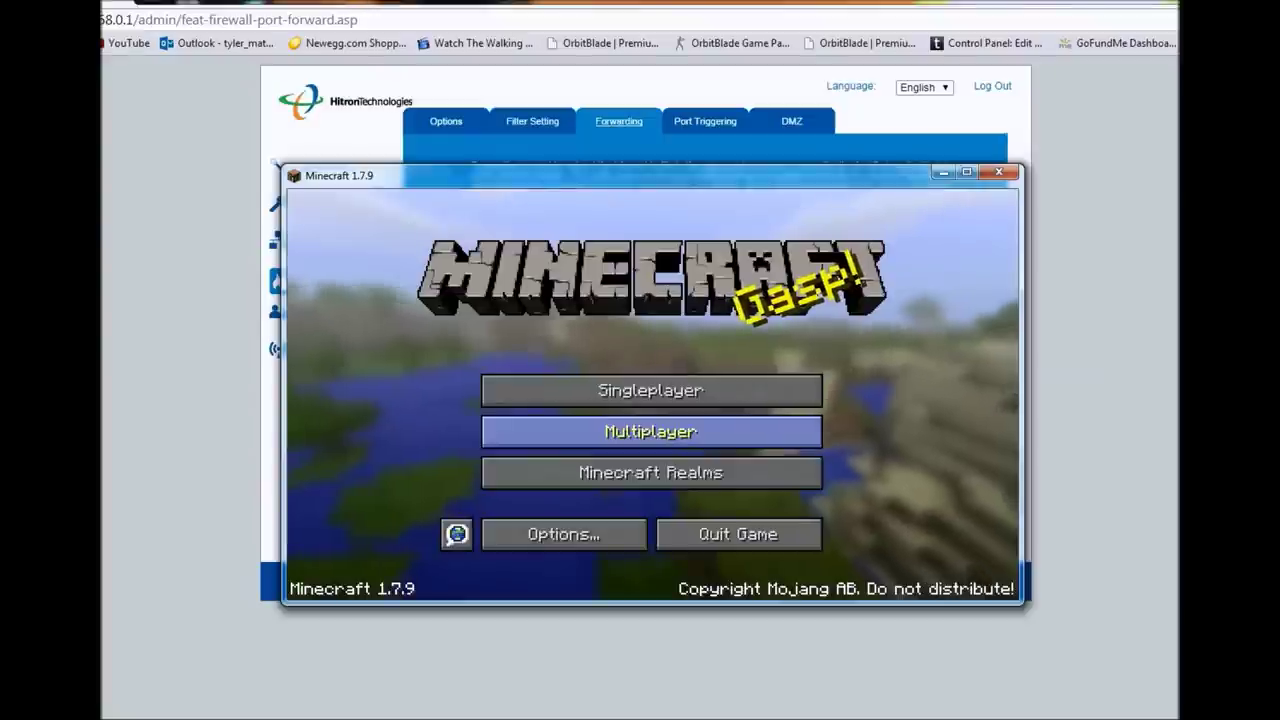
left_click(650, 431)
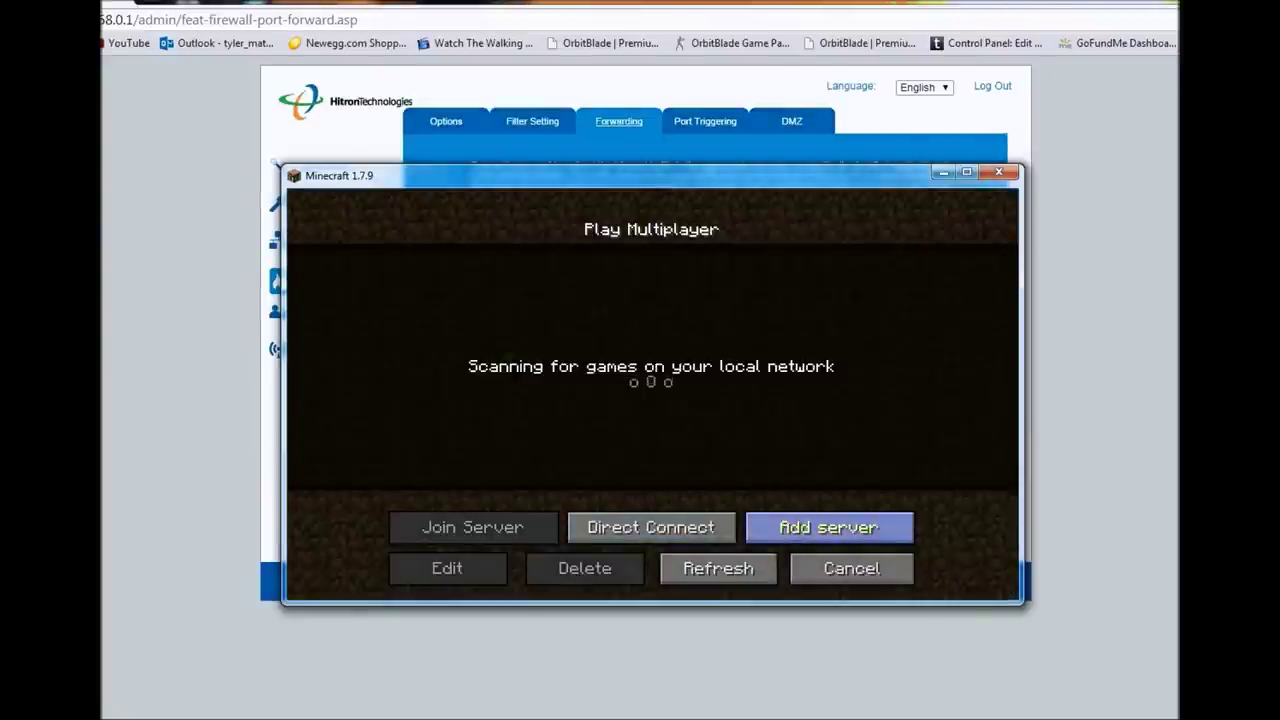
- Add a server at 192.168.0.15 and join it, getting the not-white-listed error
left_click(829, 527)
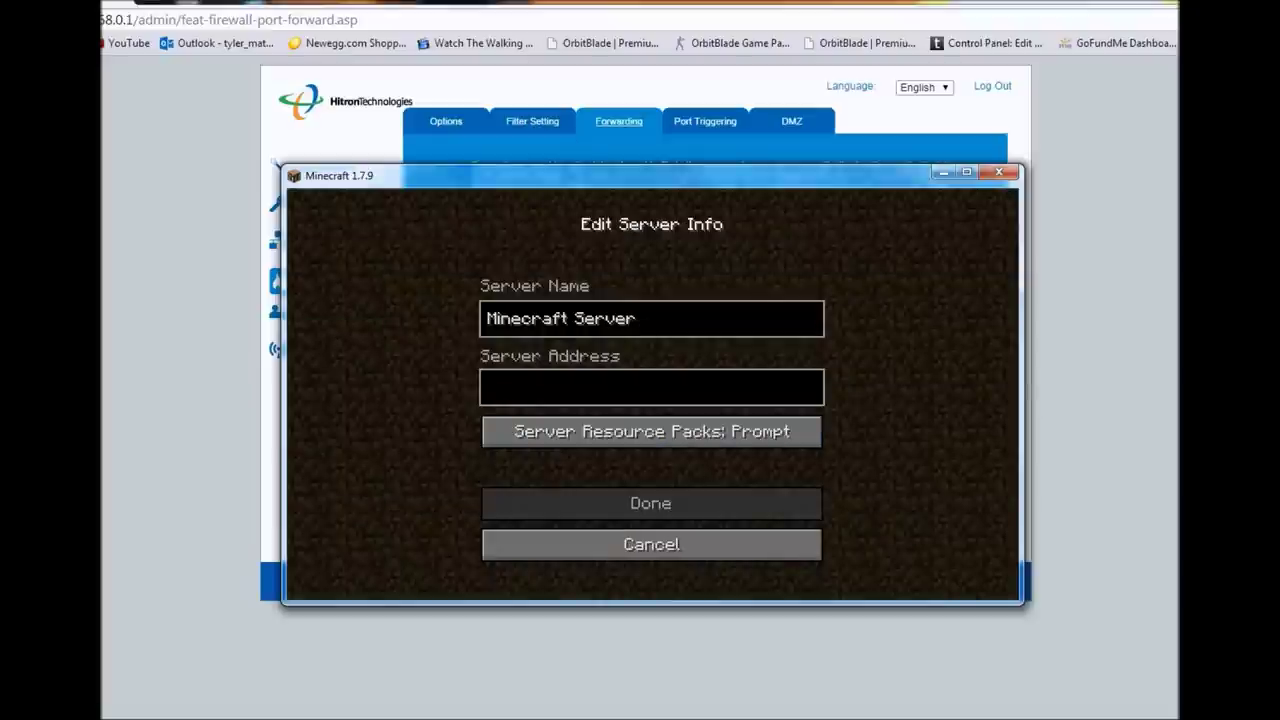
type("192.168.0.15")
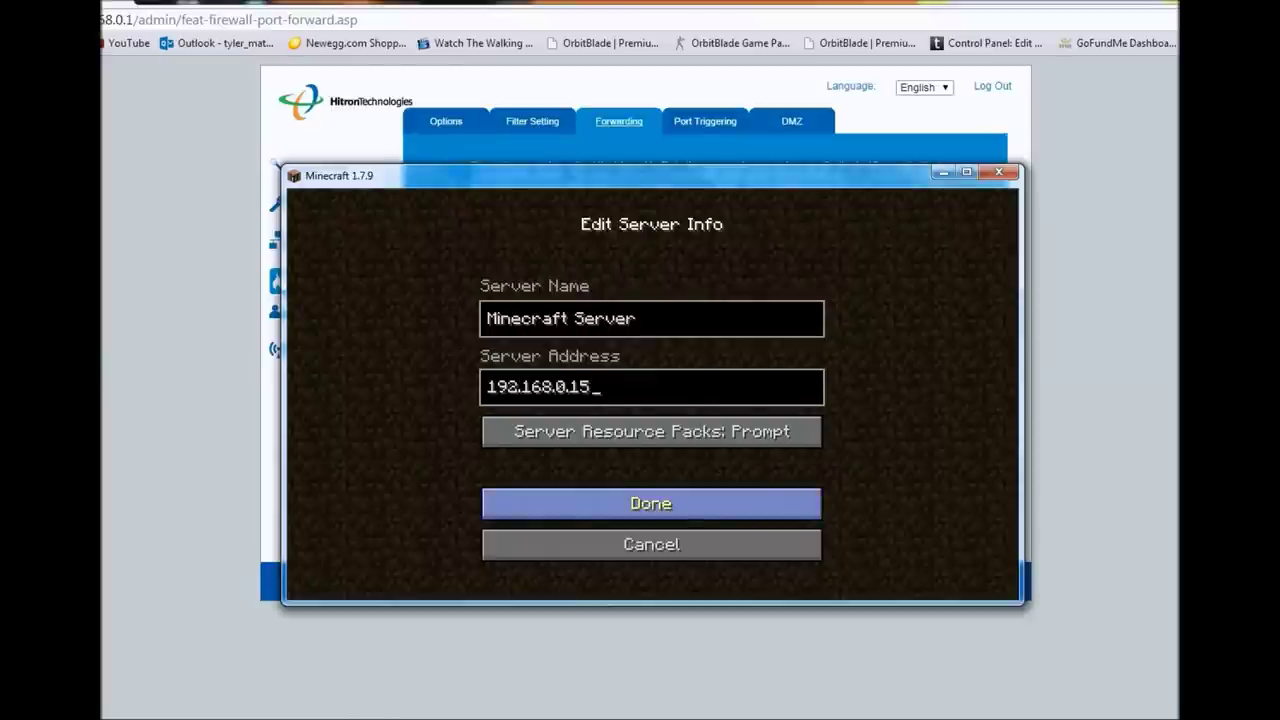
left_click(651, 503)
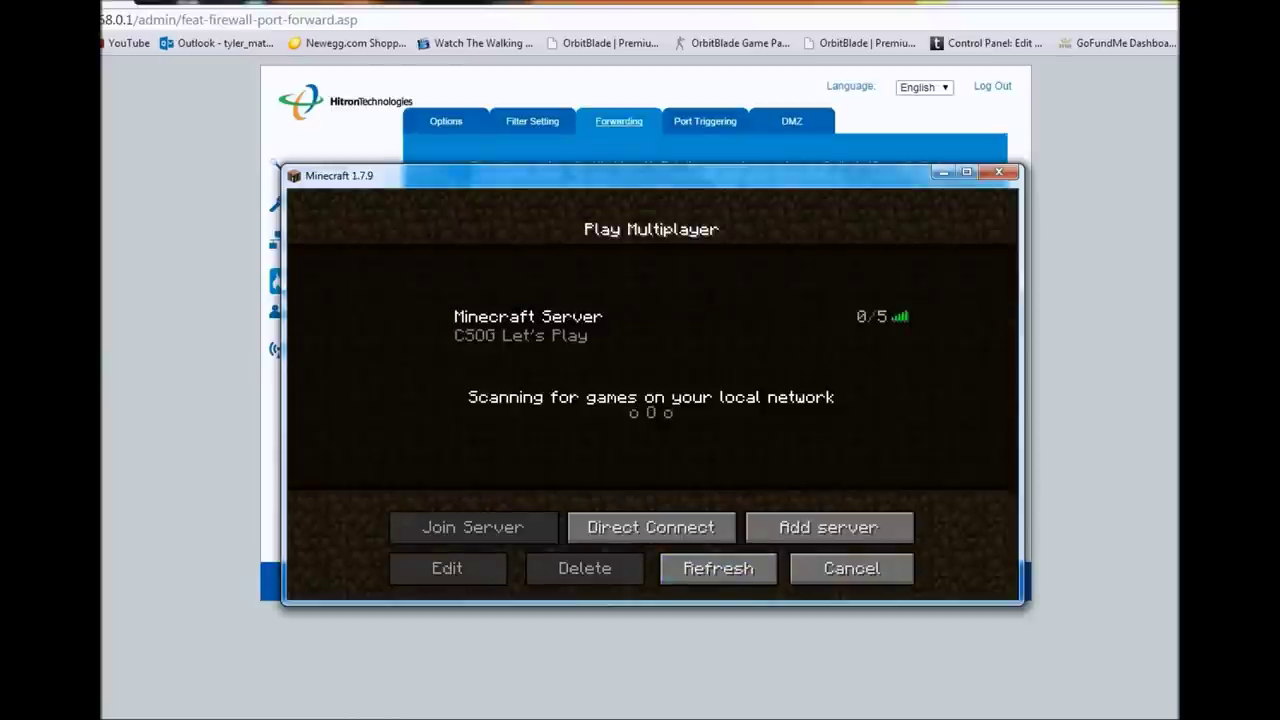
double_click(528, 325)
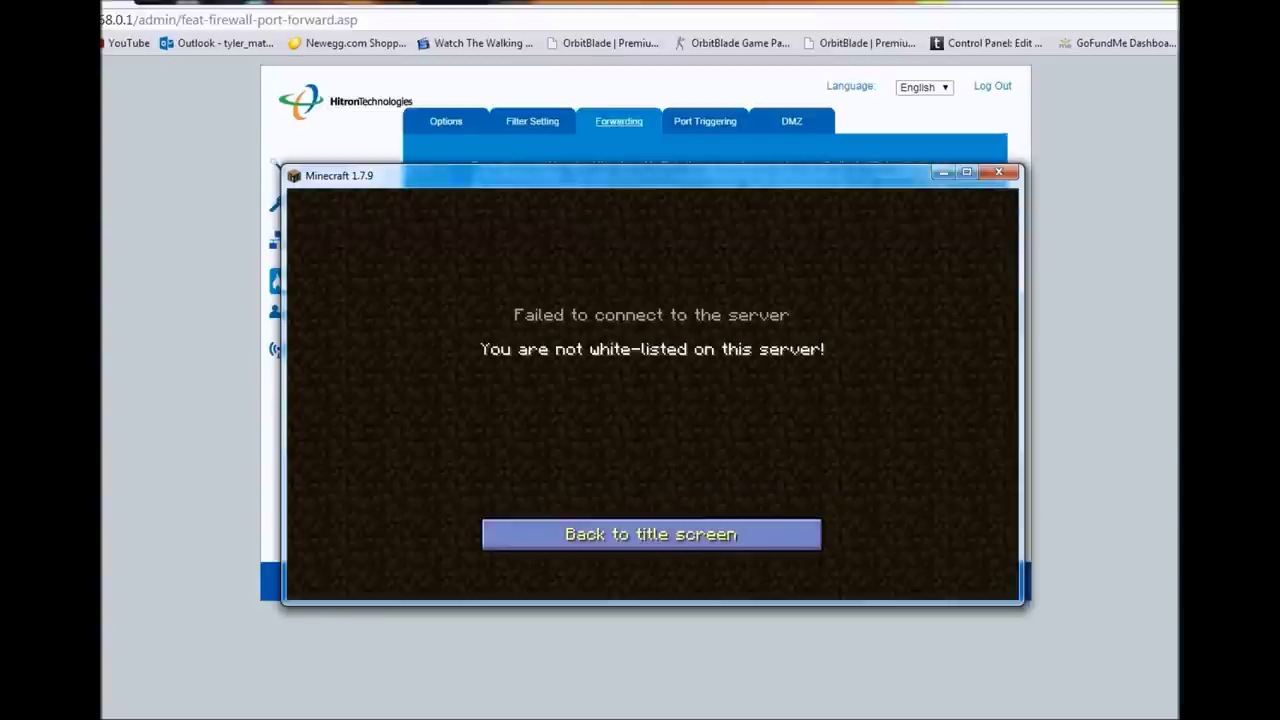
- Leave the error screen and quit Minecraft, revealing the router's Forwarding page
left_click(651, 532)
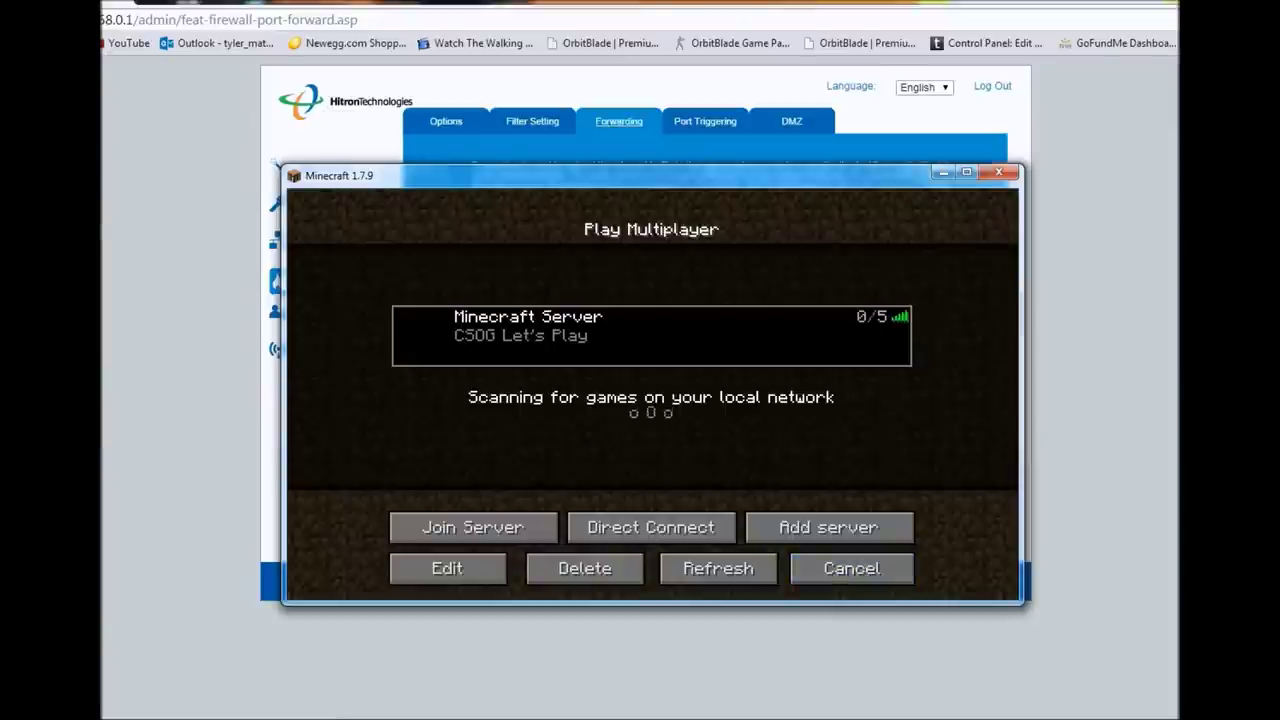
left_click(998, 172)
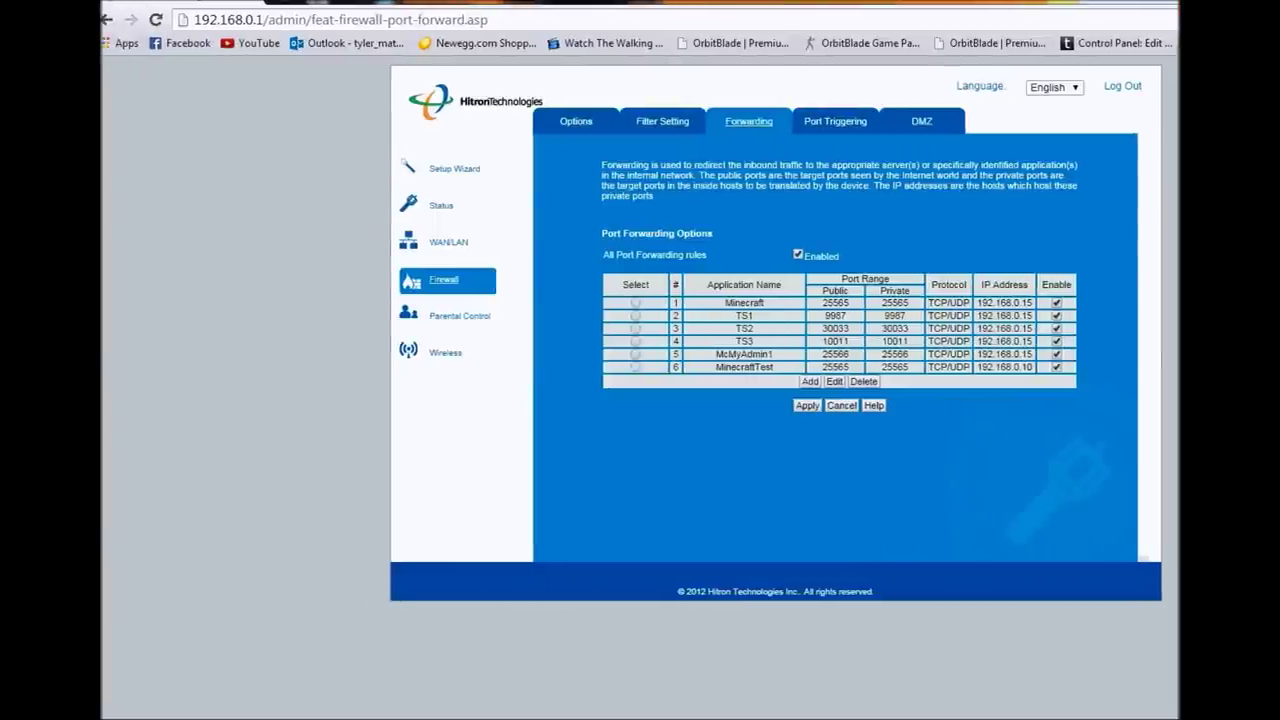
- Search Google for 'portfowarding' and open the PortForward.com result
left_click(320, 19)
type("port")
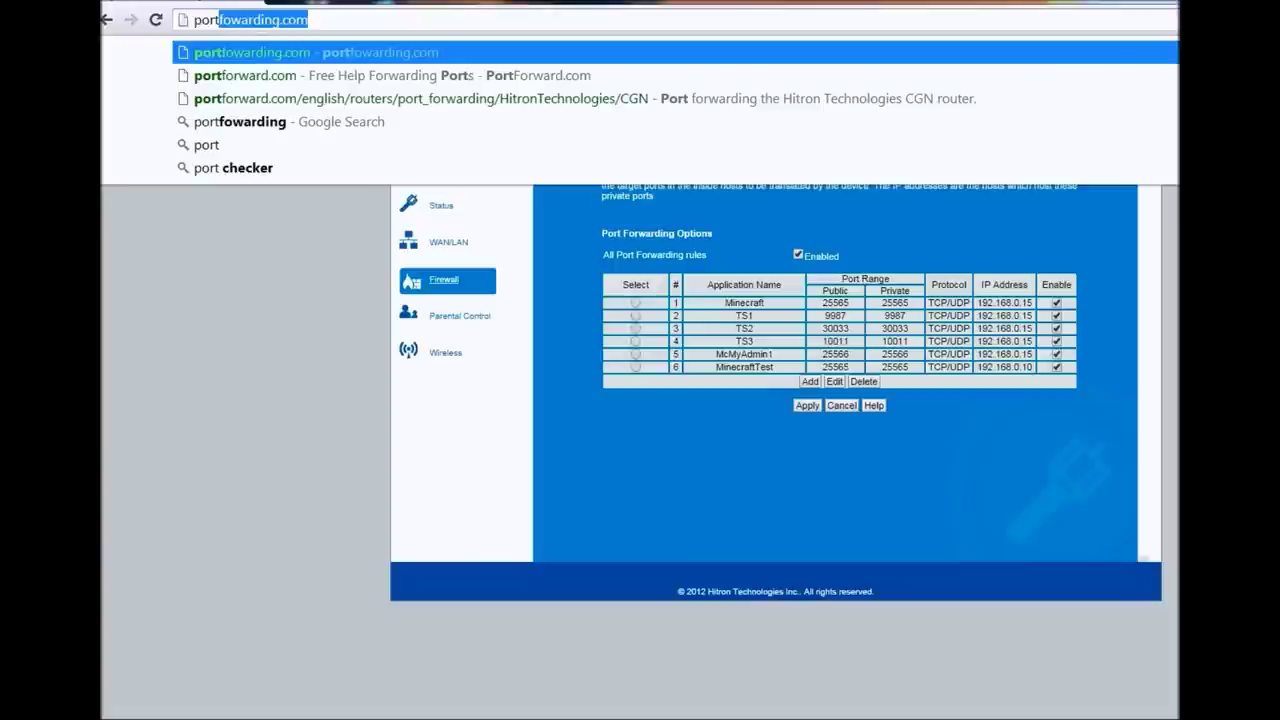
type("fowarding.com")
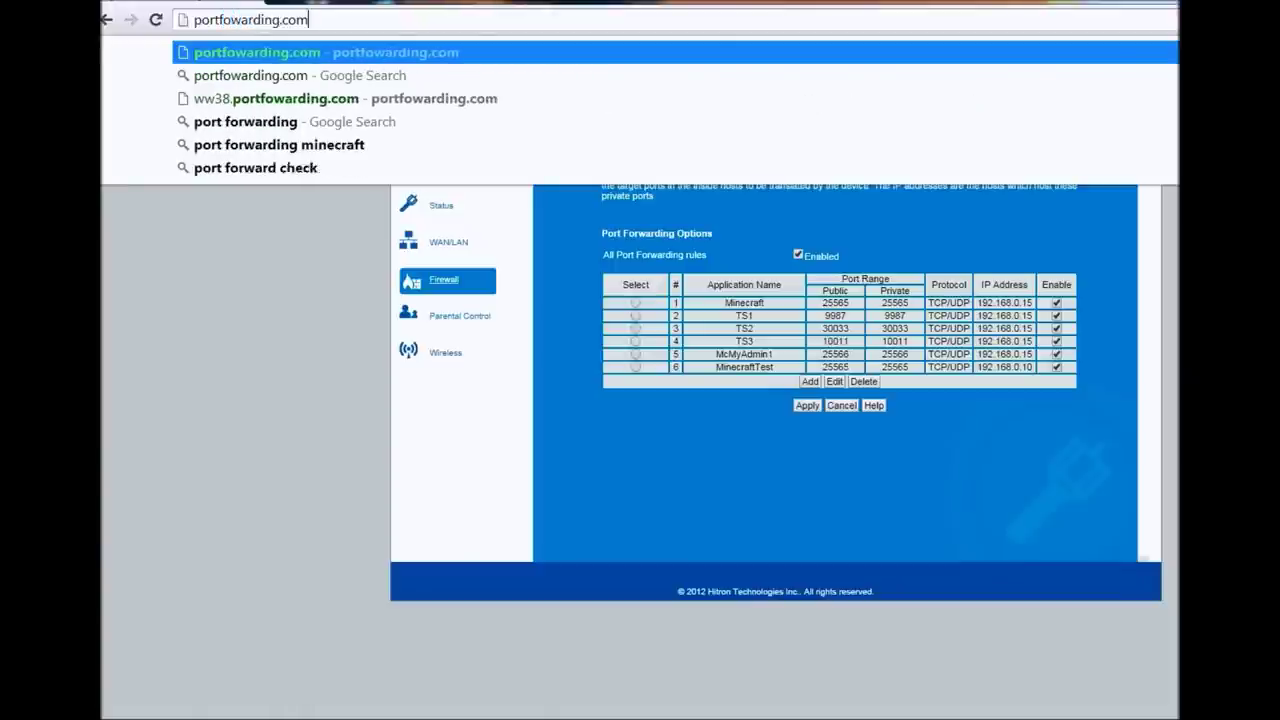
key("BackSpace")
key("BackSpace")
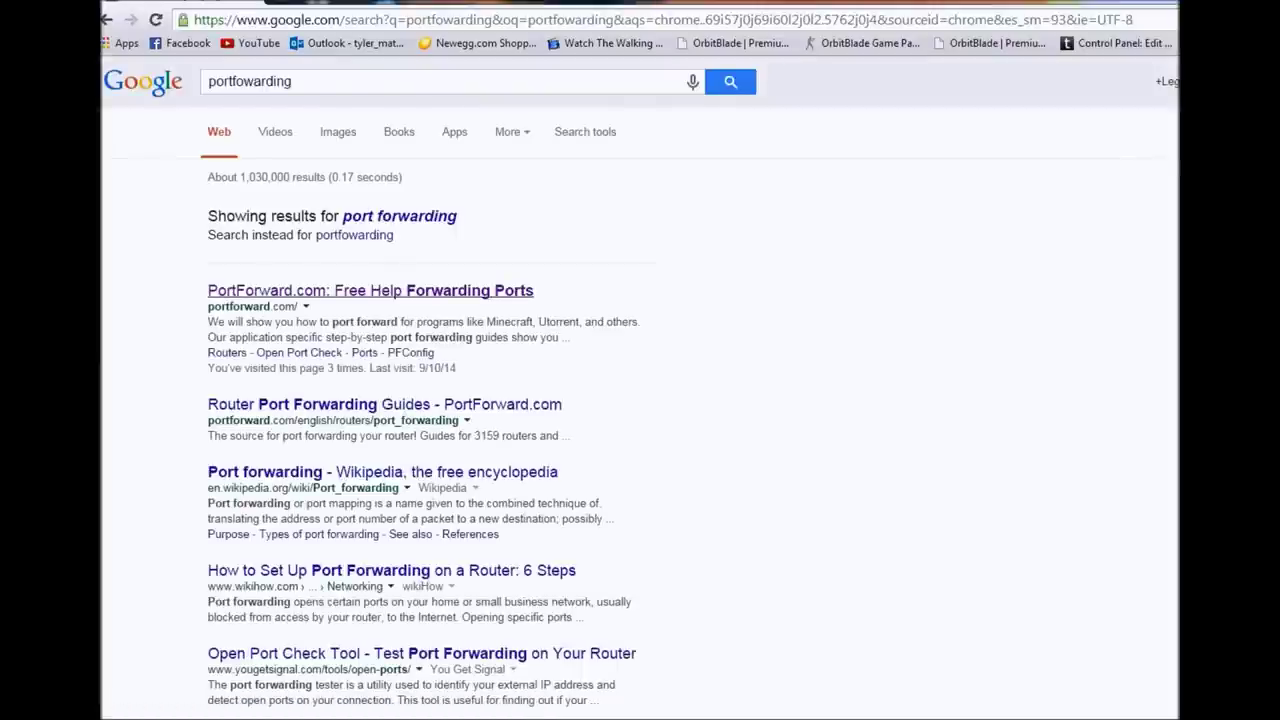
left_click(370, 290)
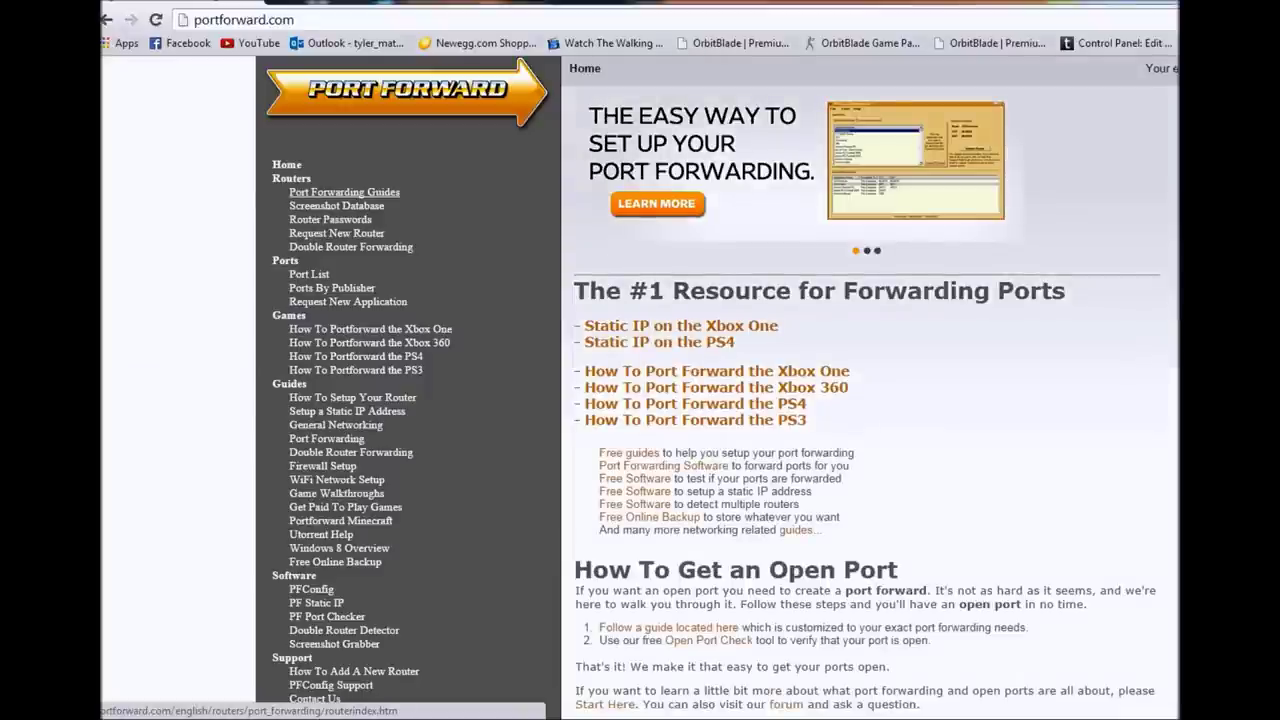
- Browse the router guides index to H, then Hitron Technologies, then the CGN model
left_click(344, 192)
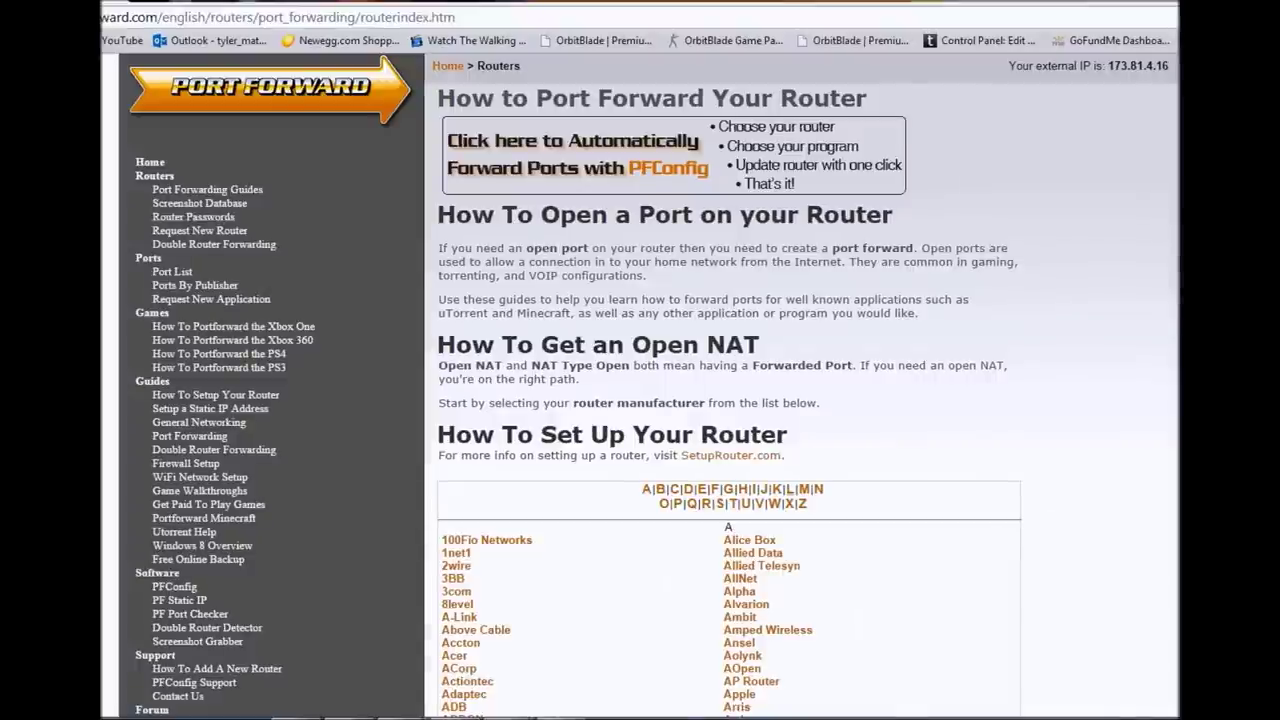
left_click(741, 489)
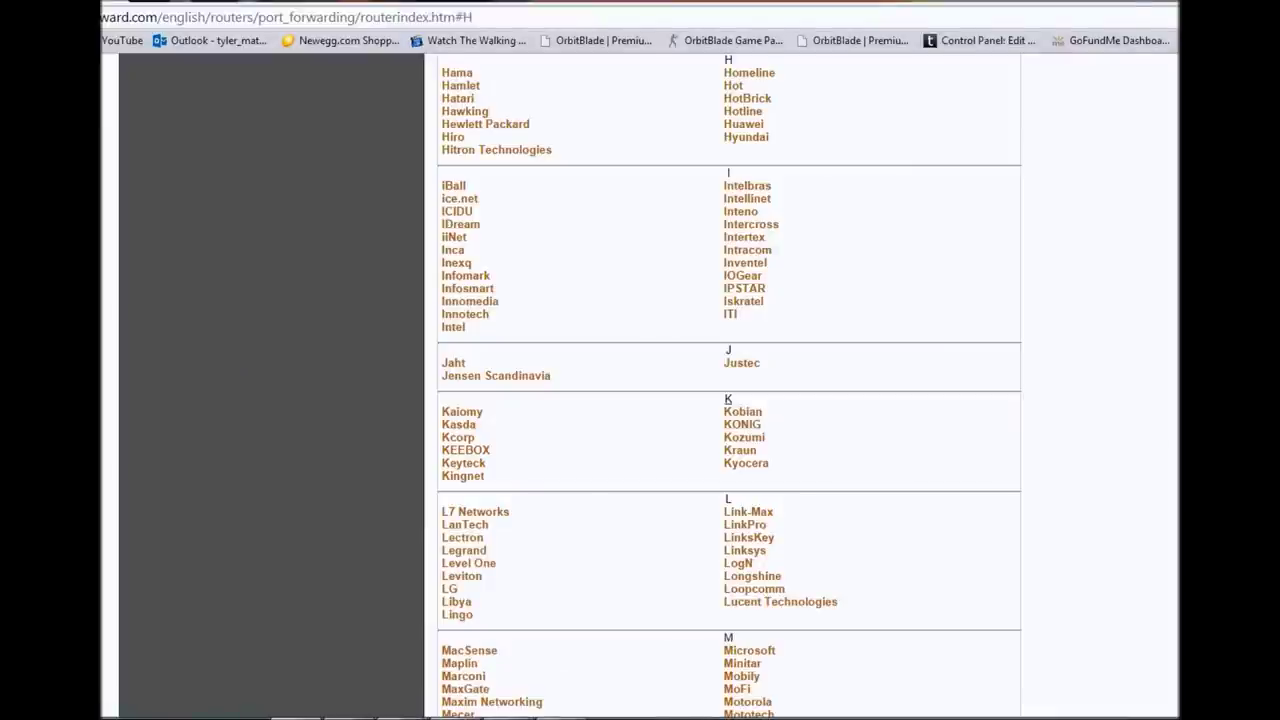
scroll(729, 385, "up", 1)
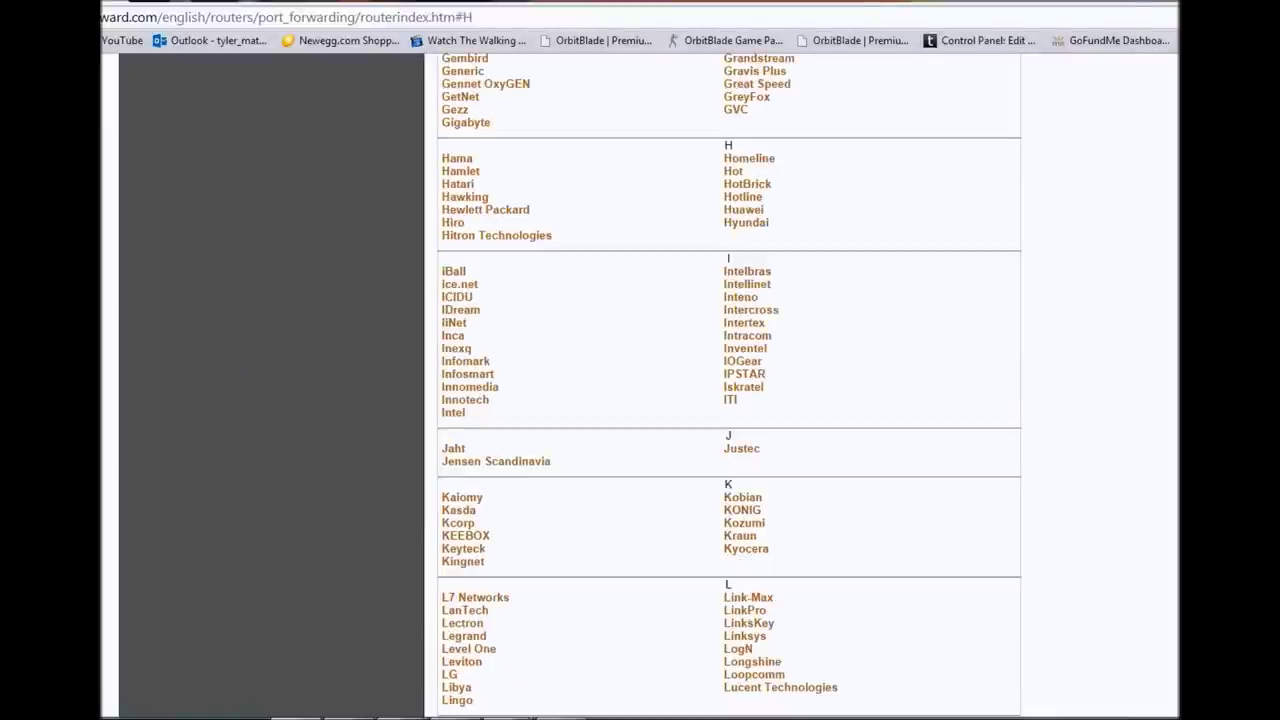
left_click(496, 235)
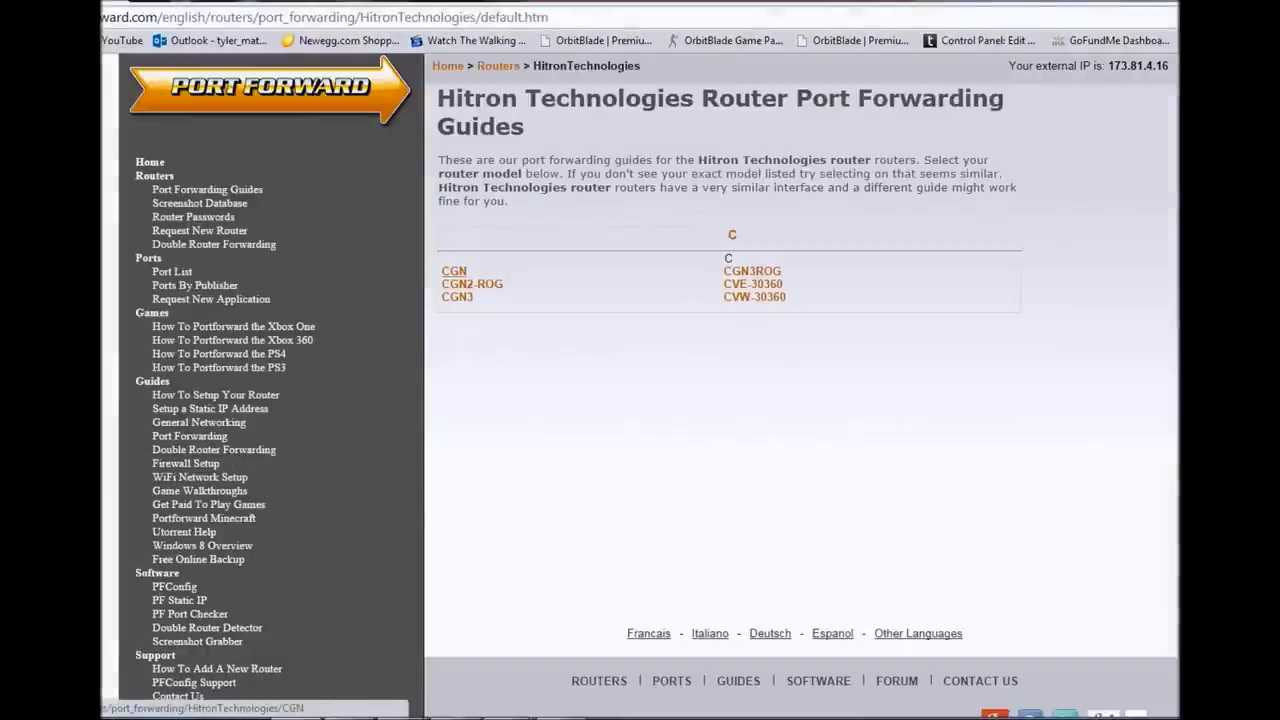
left_click(454, 271)
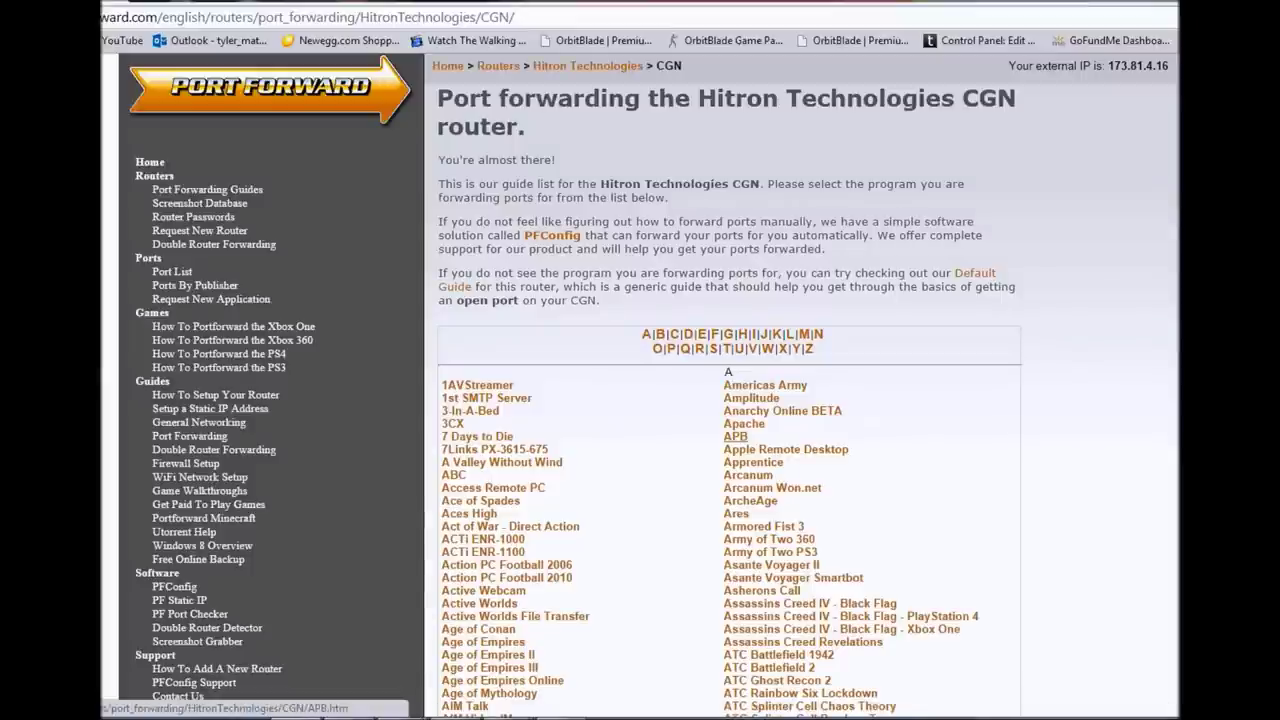
scroll(745, 440, "down", 1)
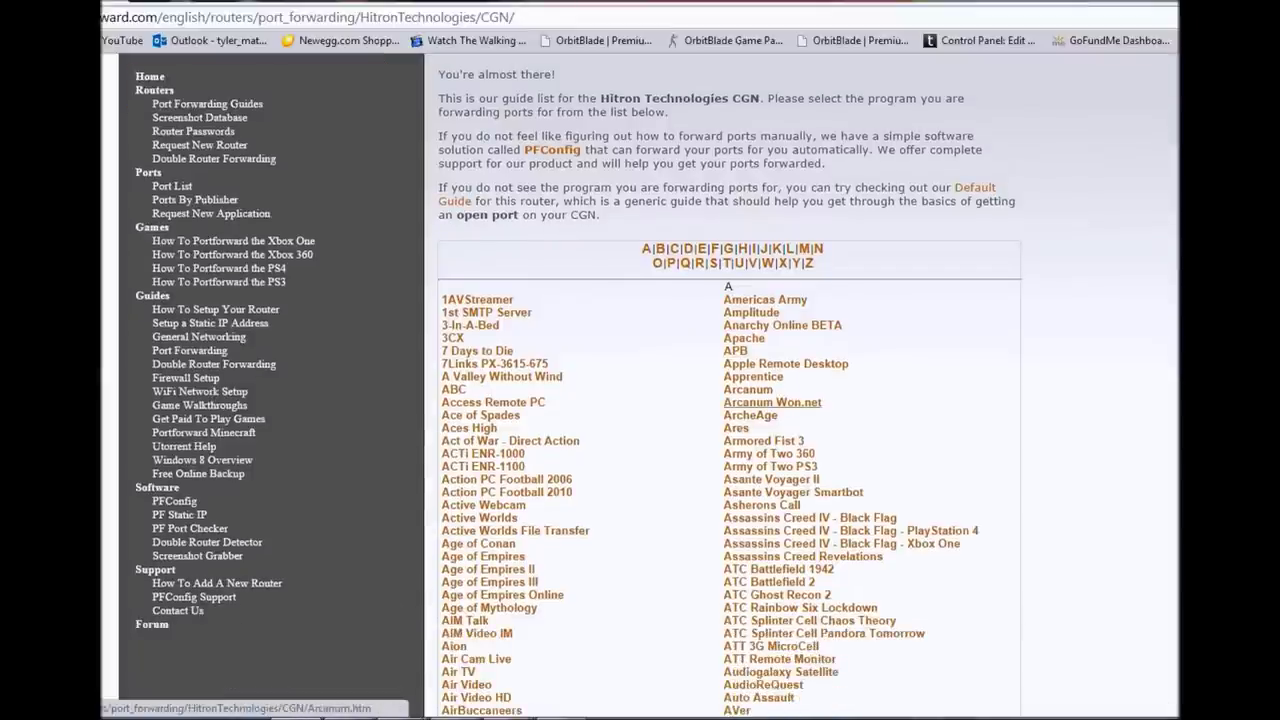
- Open the Minecraft Server guide under M and scroll through its 25565 TCP/UDP instructions
left_click(804, 248)
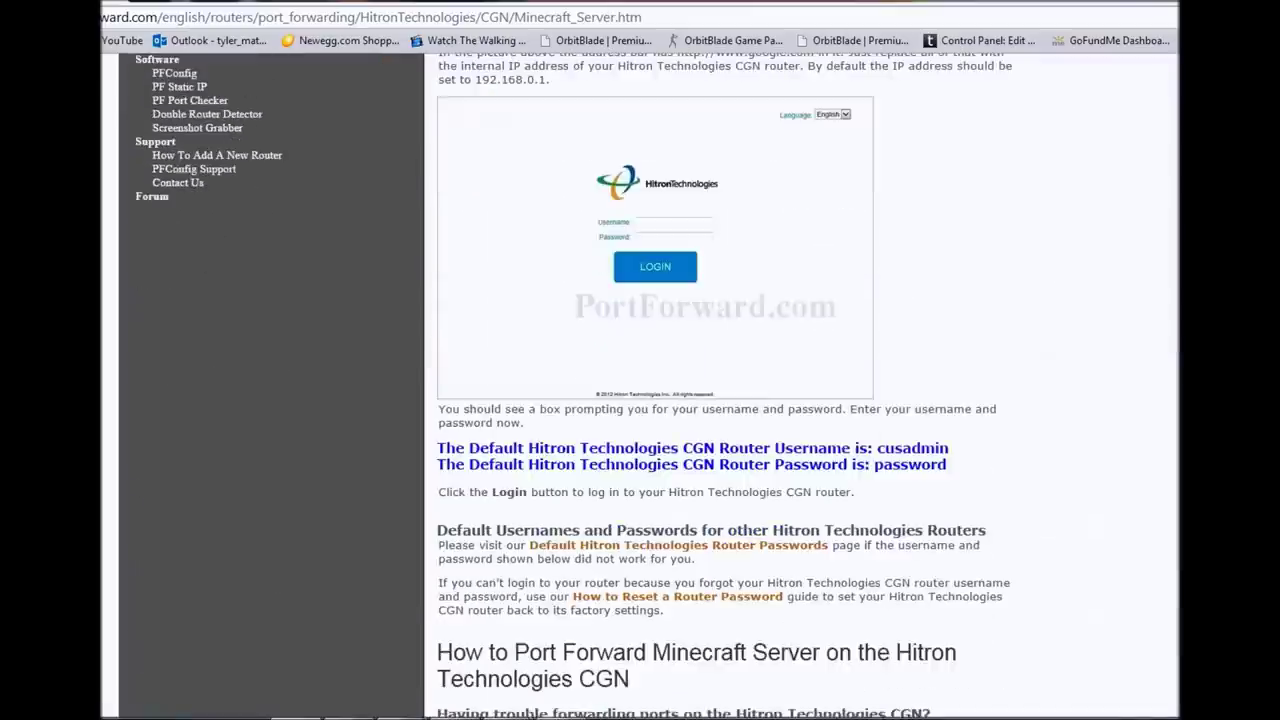
scroll(700, 400, "down", 5)
scroll(700, 400, "up", 5)
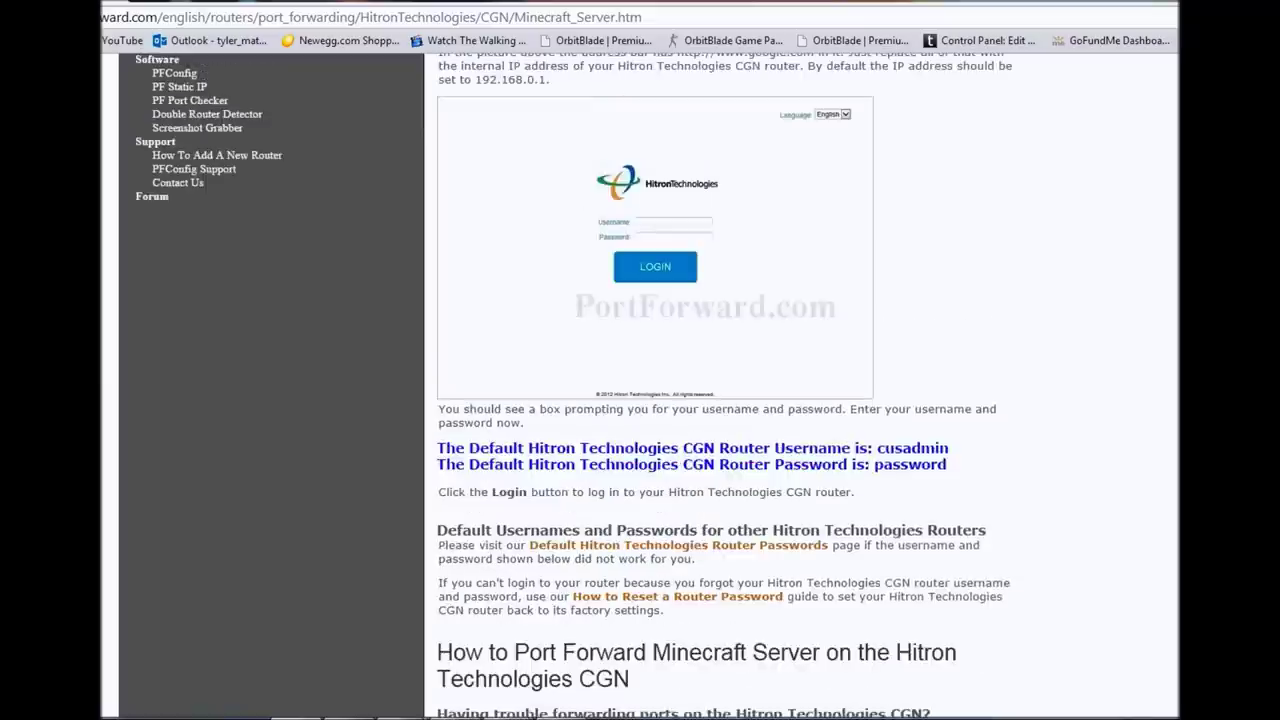
scroll(800, 400, "down", 6)
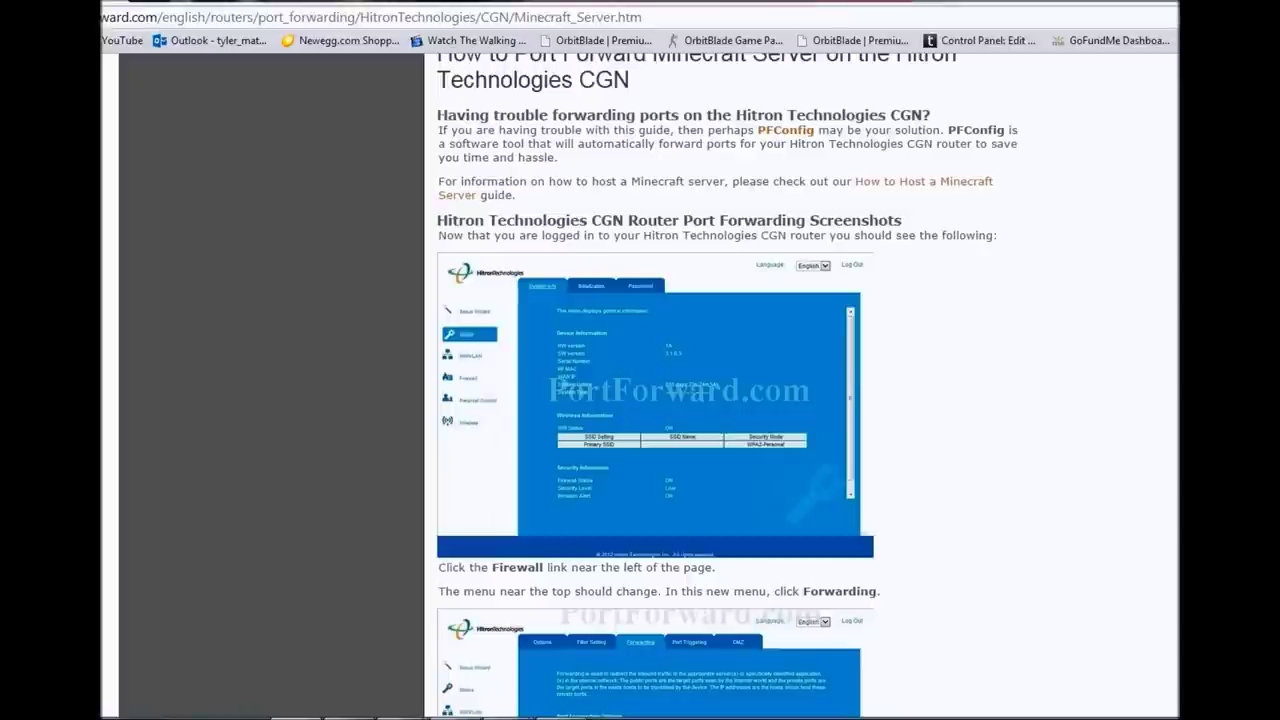
scroll(655, 385, "down", 6)
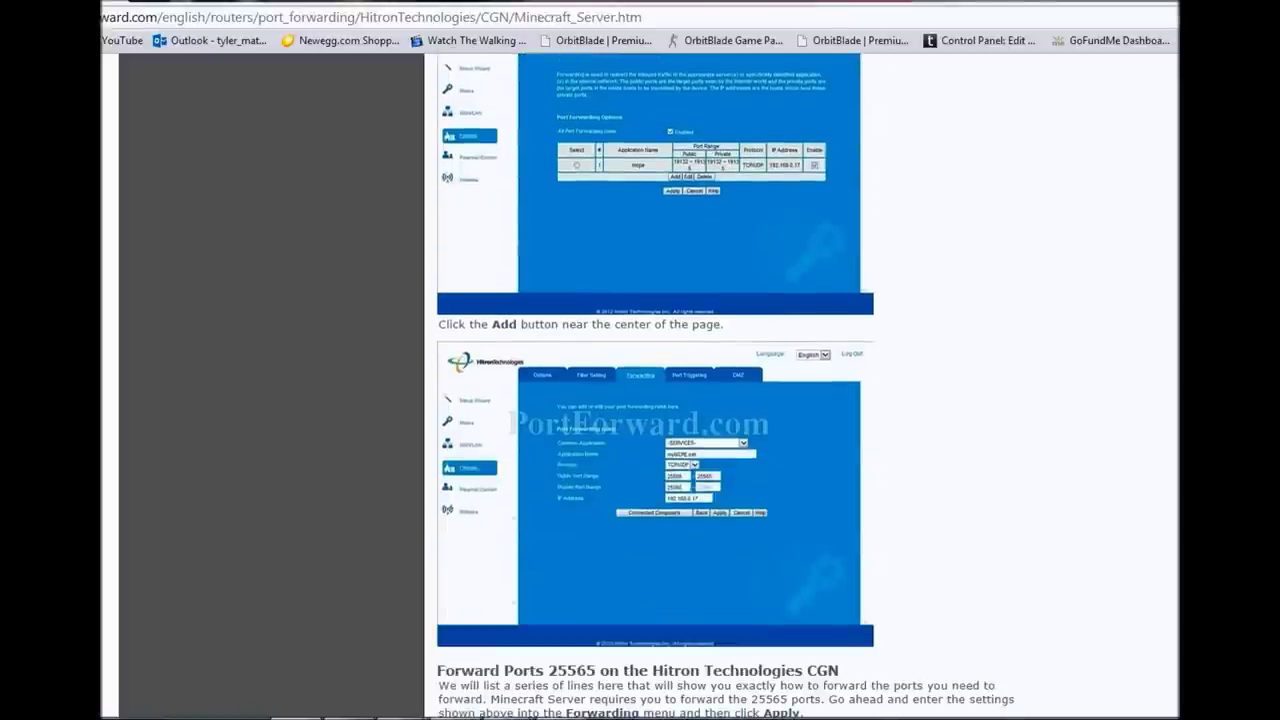
scroll(655, 385, "up", 1)
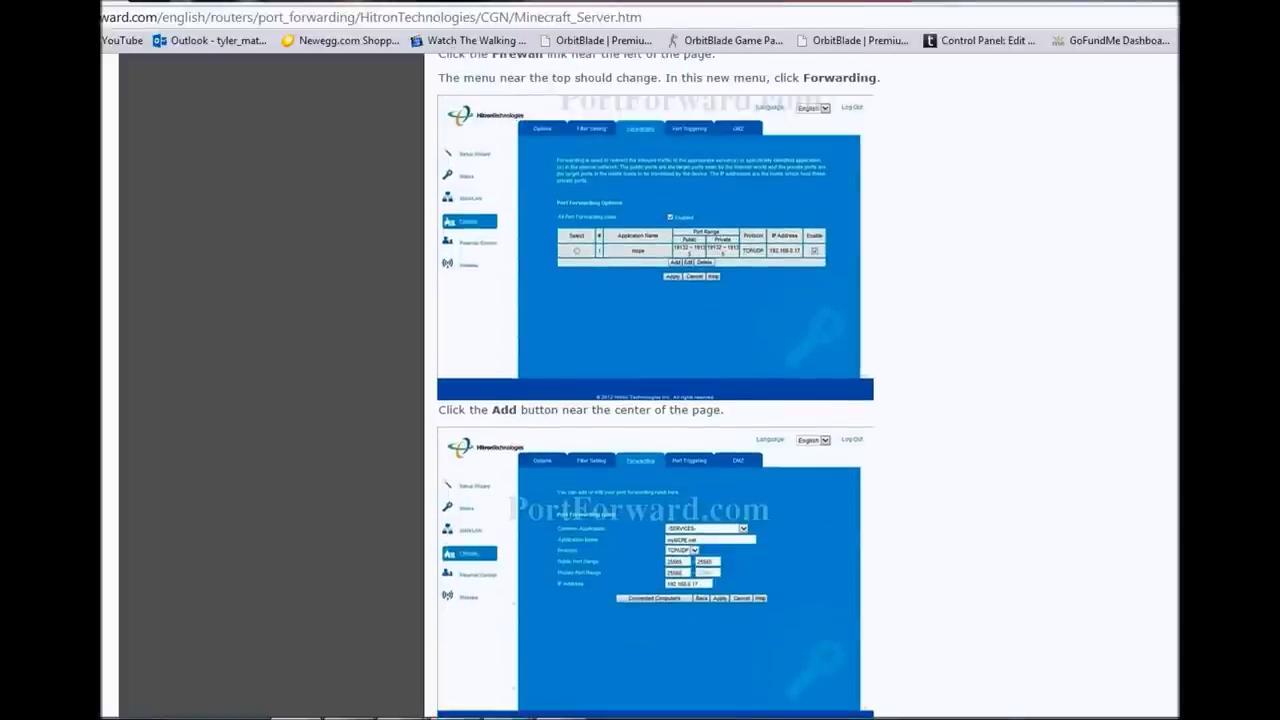
scroll(655, 385, "down", 1)
scroll(655, 385, "down", 2)
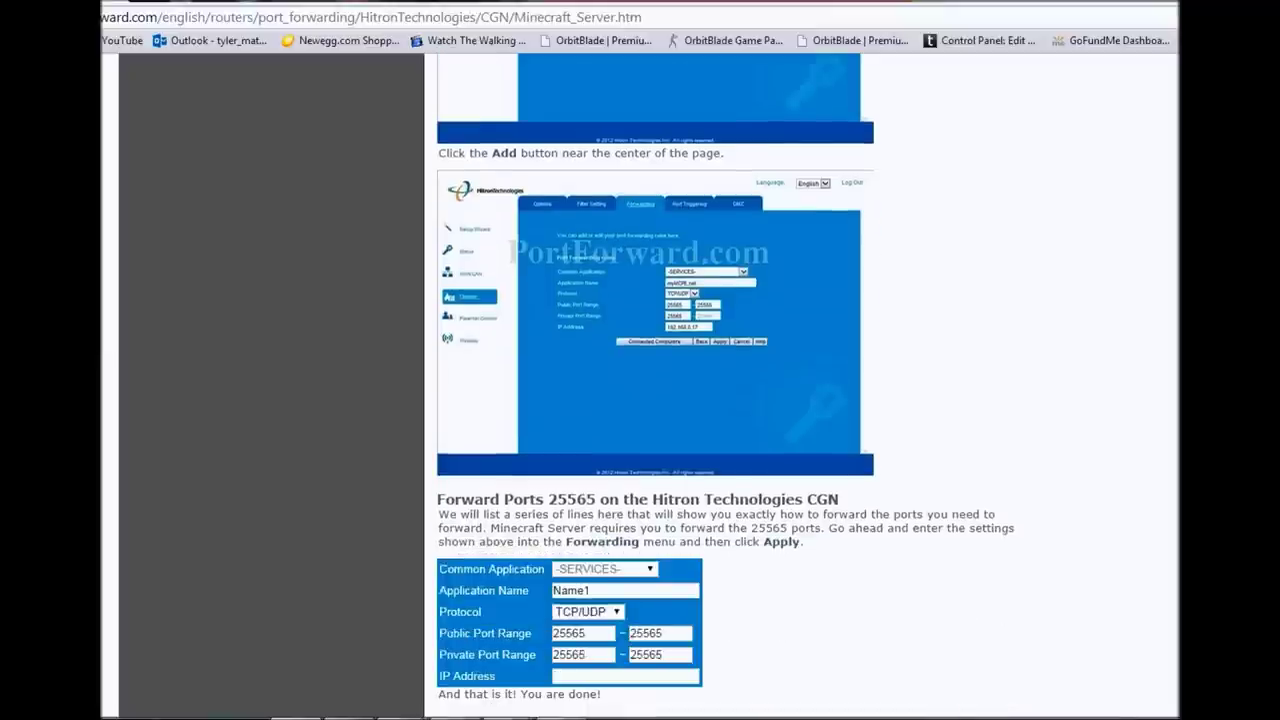
scroll(655, 385, "down", 4)
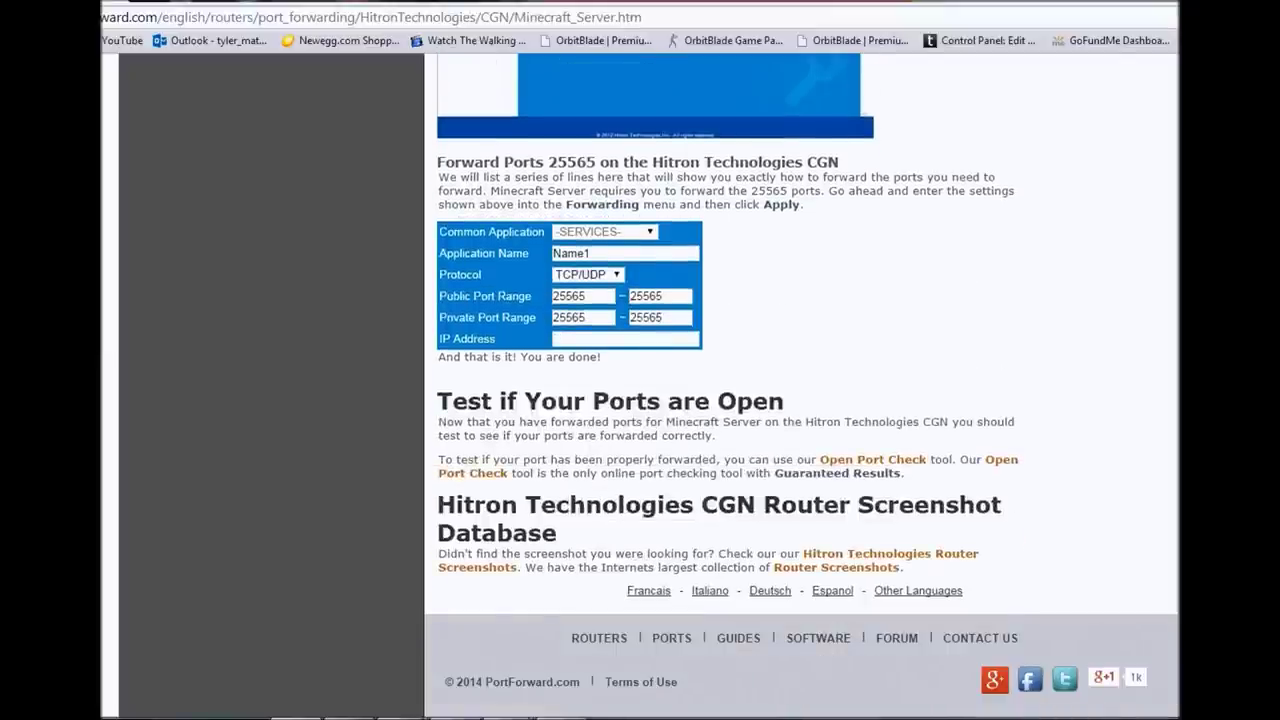
scroll(655, 385, "up", 10)
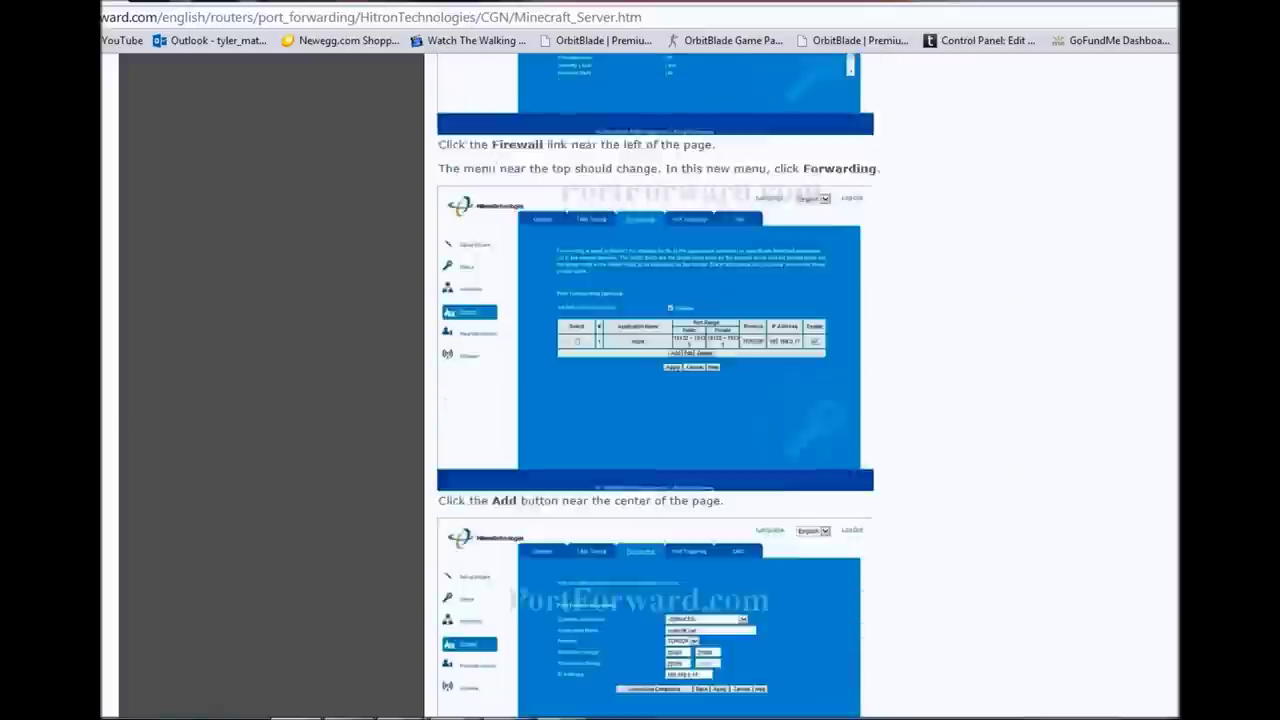
scroll(655, 385, "up", 9)
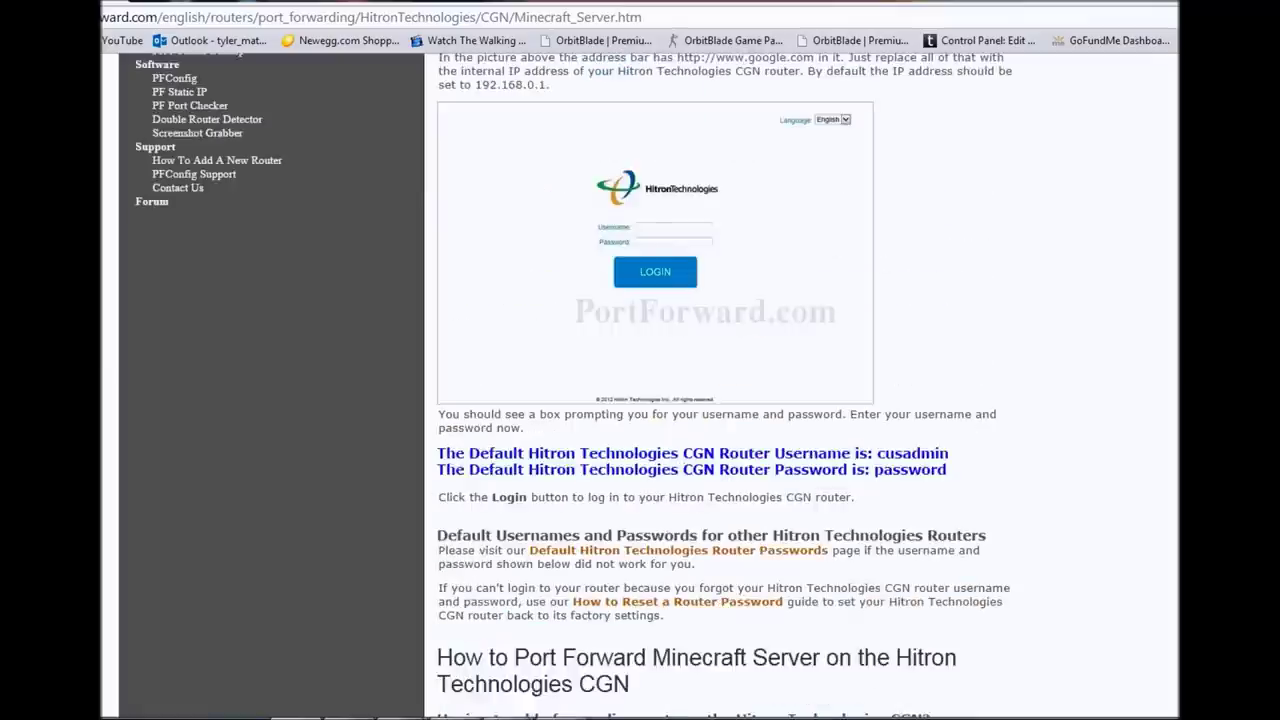
scroll(659, 417, "up", 5)
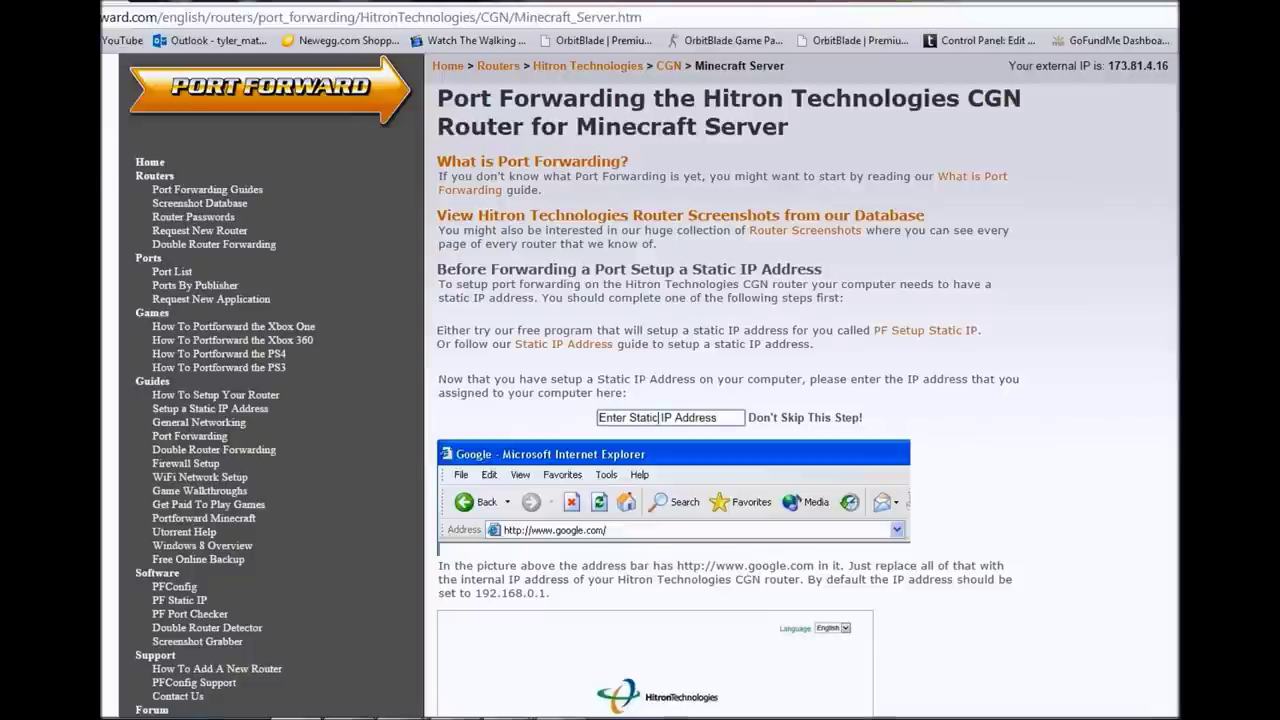
- Enter 192.168.0.15 in the guide's Enter Static IP Address box
left_click(659, 417)
type("192")
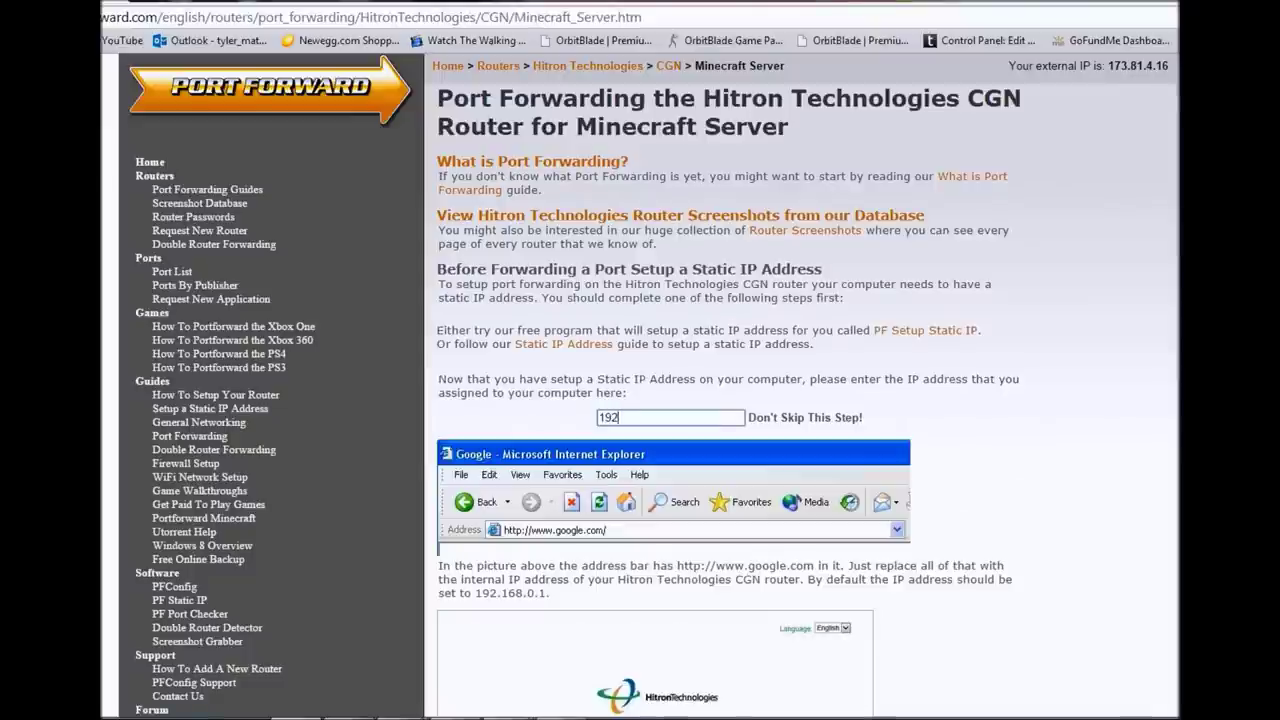
type(".168.0.15")
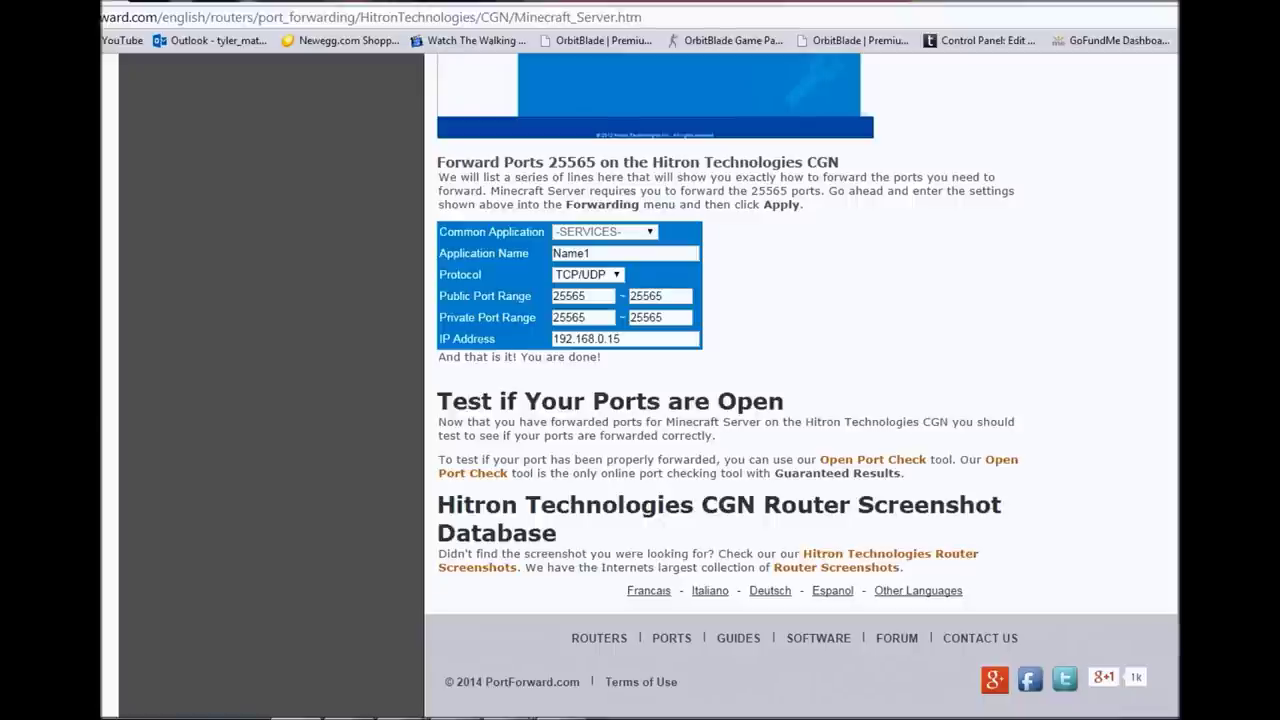
scroll(800, 385, "up", 20)
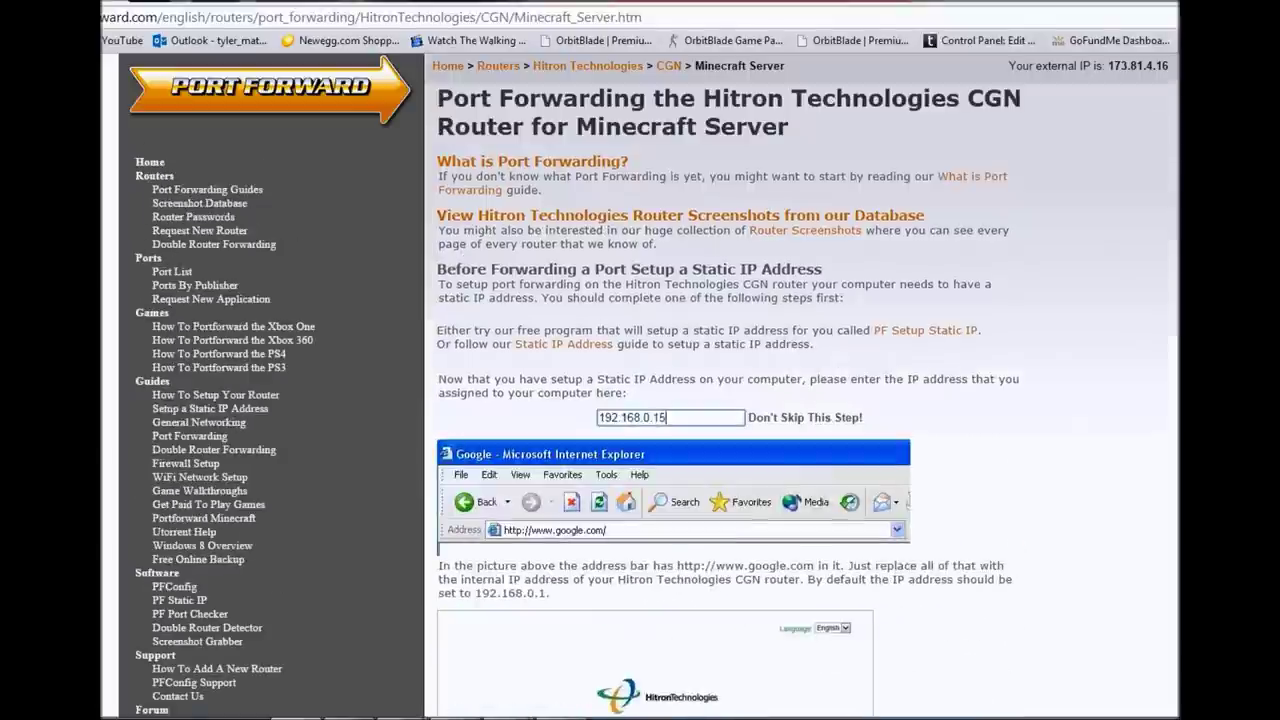